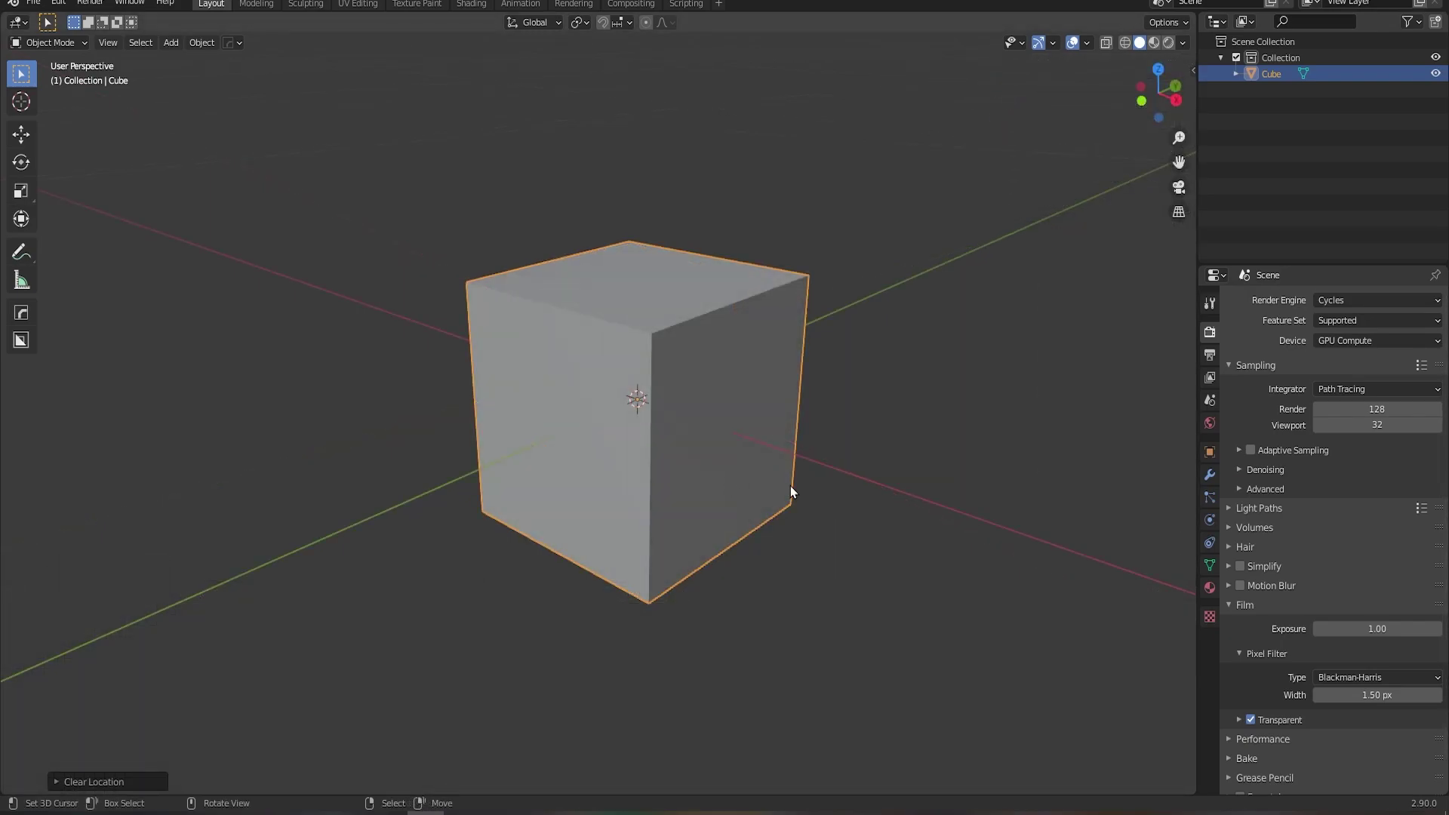
Scale the cube up uniformly around its origin
{"action": "right_click", "coordinate": [744, 464]}
{"action": "right_click", "coordinate": [745, 463]}
{"action": "key", "text": "s"}
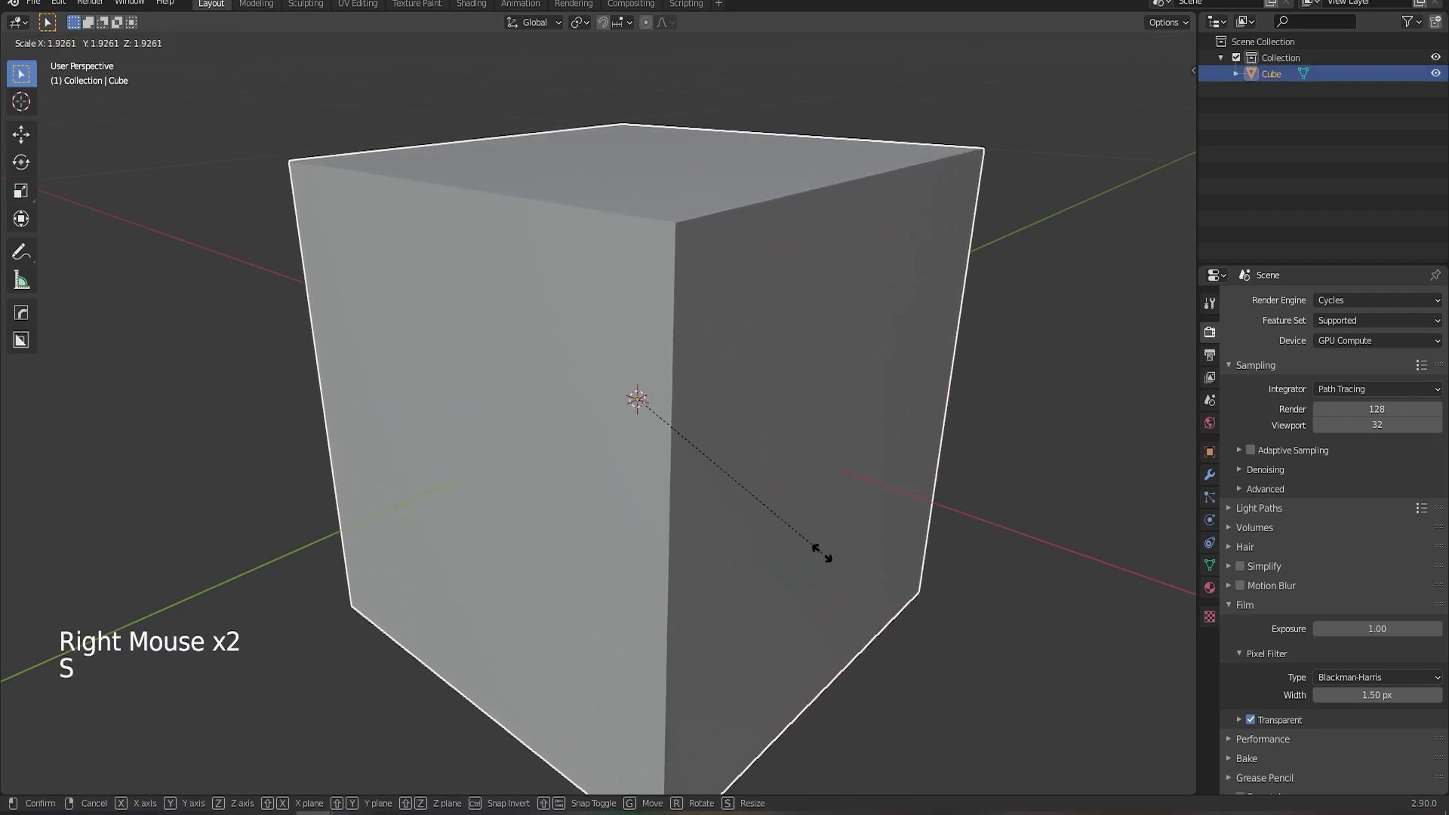
{"action": "left_click", "coordinate": [776, 486]}
Rotate the cube about 41 degrees in the view plane and move it away from the world origin
{"action": "key", "text": "r"}
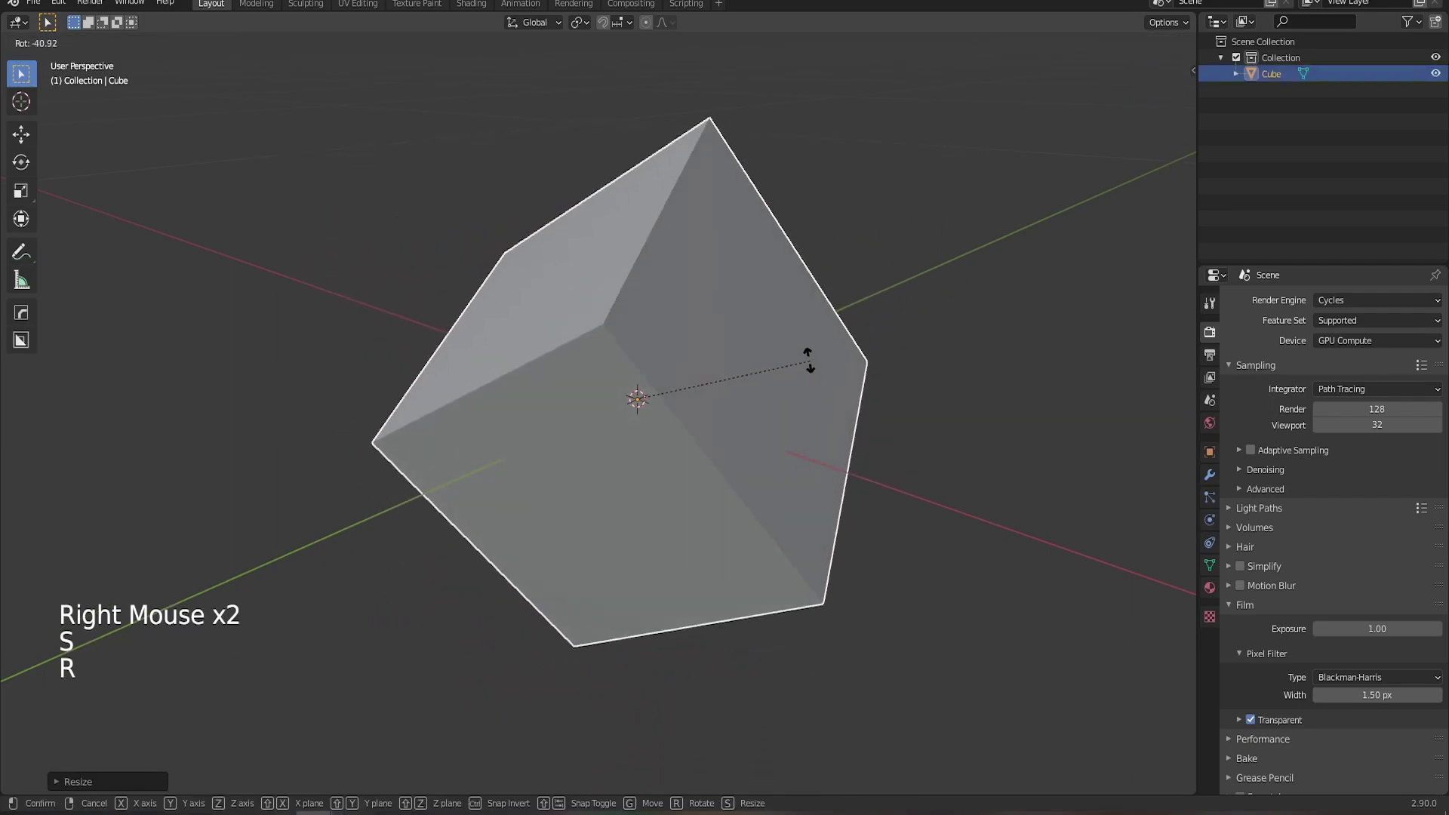
{"action": "left_click", "coordinate": [803, 365]}
{"action": "key", "text": "g"}
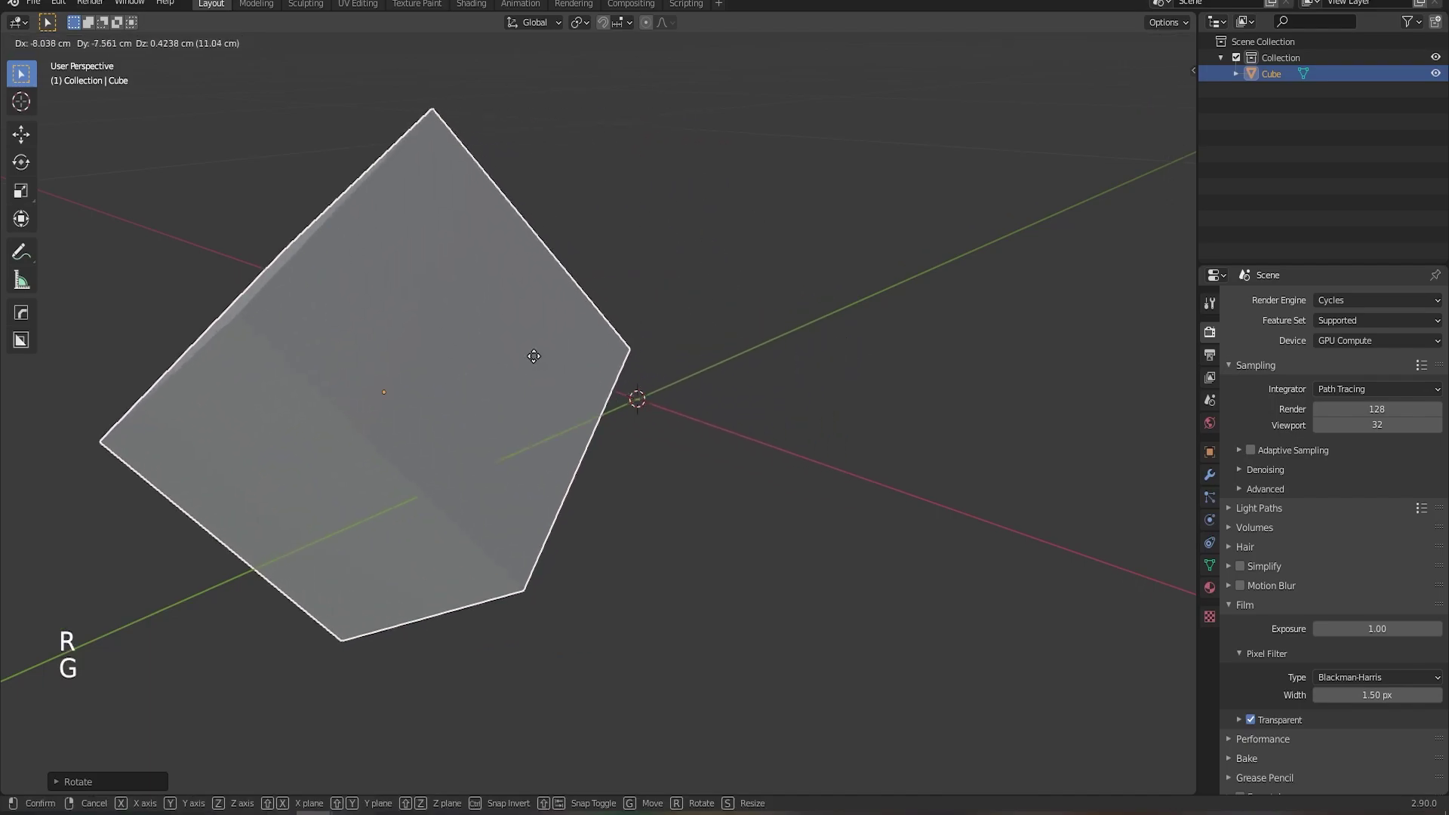
{"action": "left_click", "coordinate": [555, 401]}
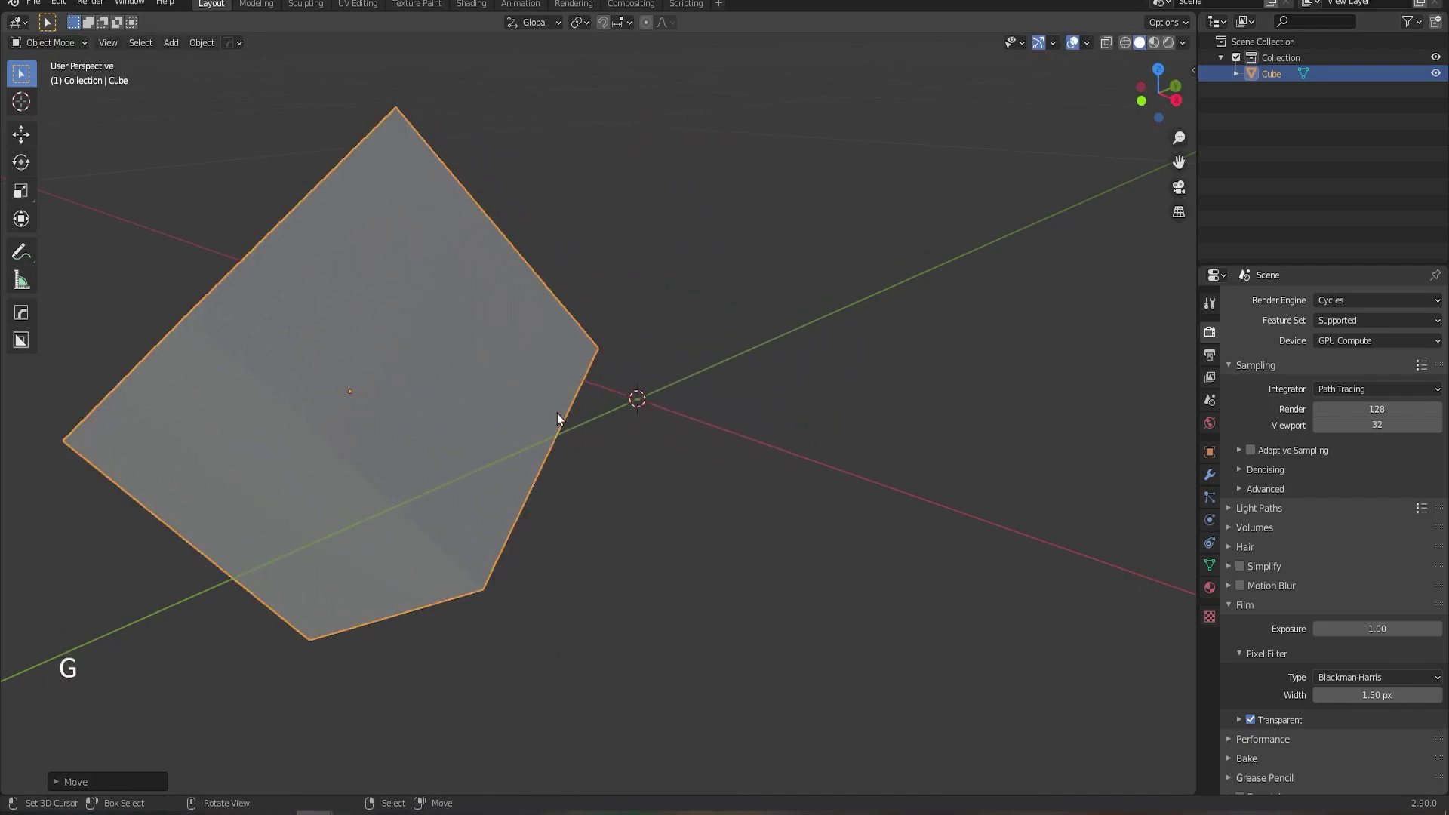
Clear the cube's location, rotation and scale transforms
{"action": "key", "text": "alt+g"}
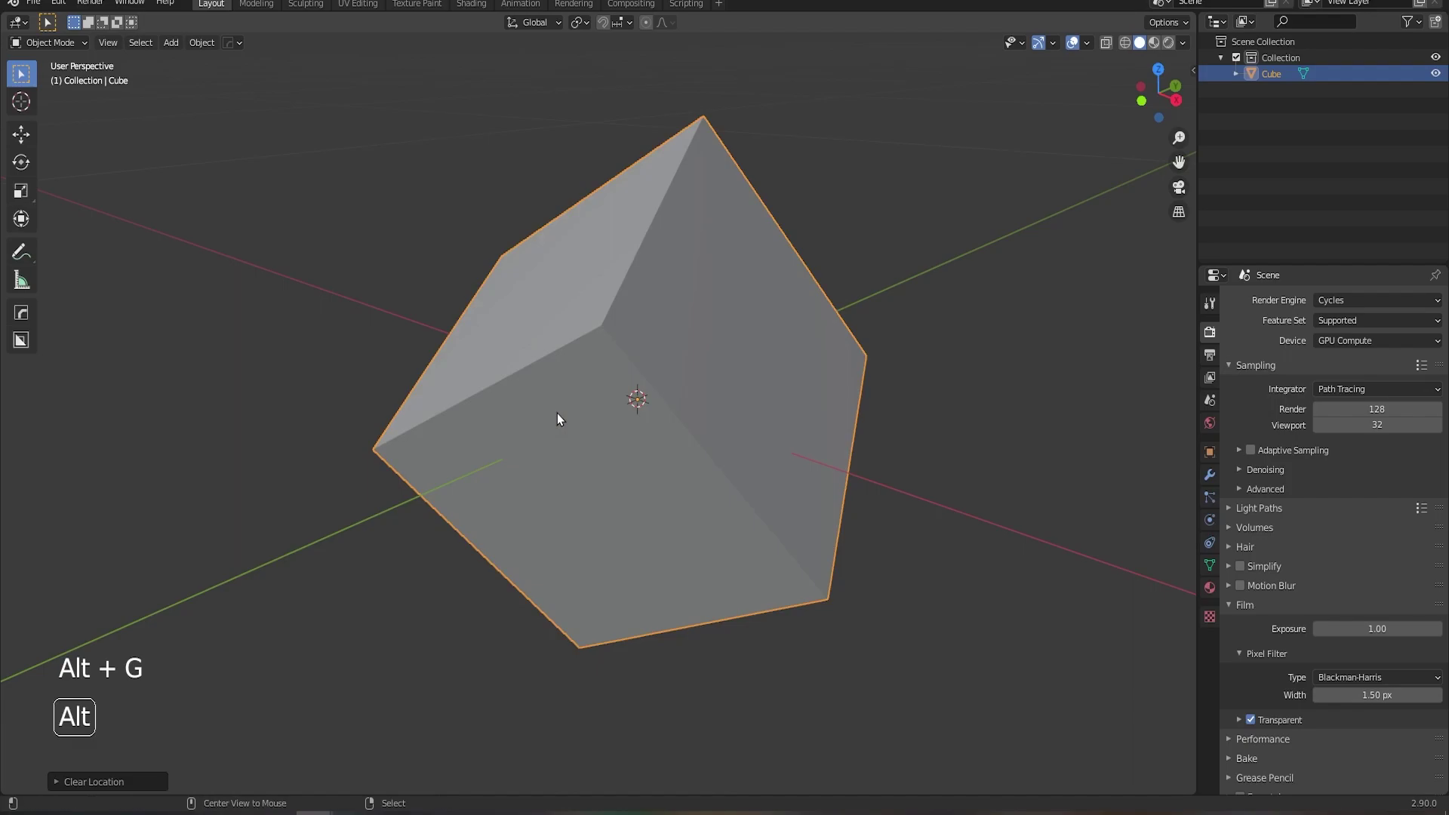
{"action": "key", "text": "alt+r"}
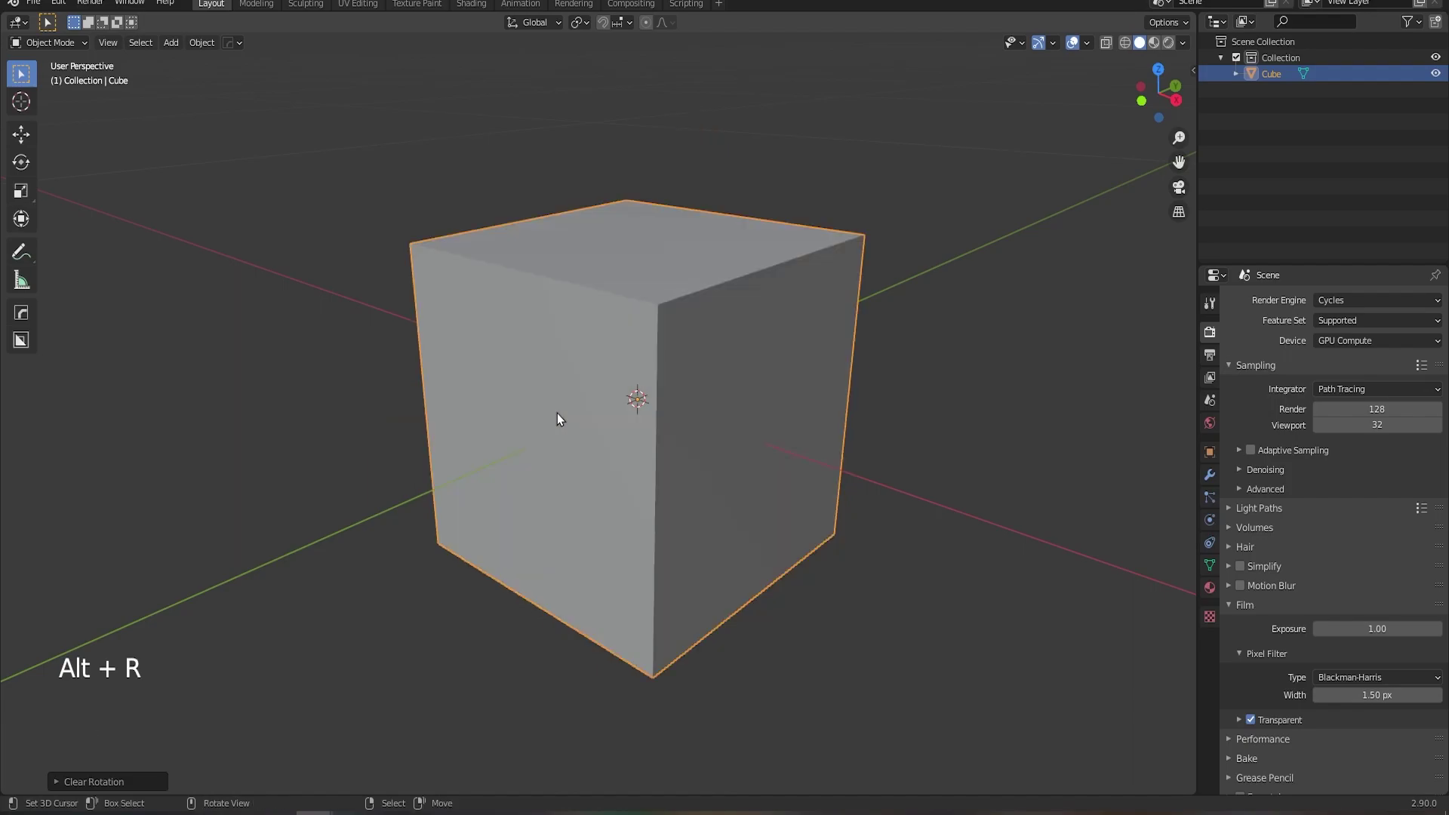
{"action": "key", "text": "alt"}
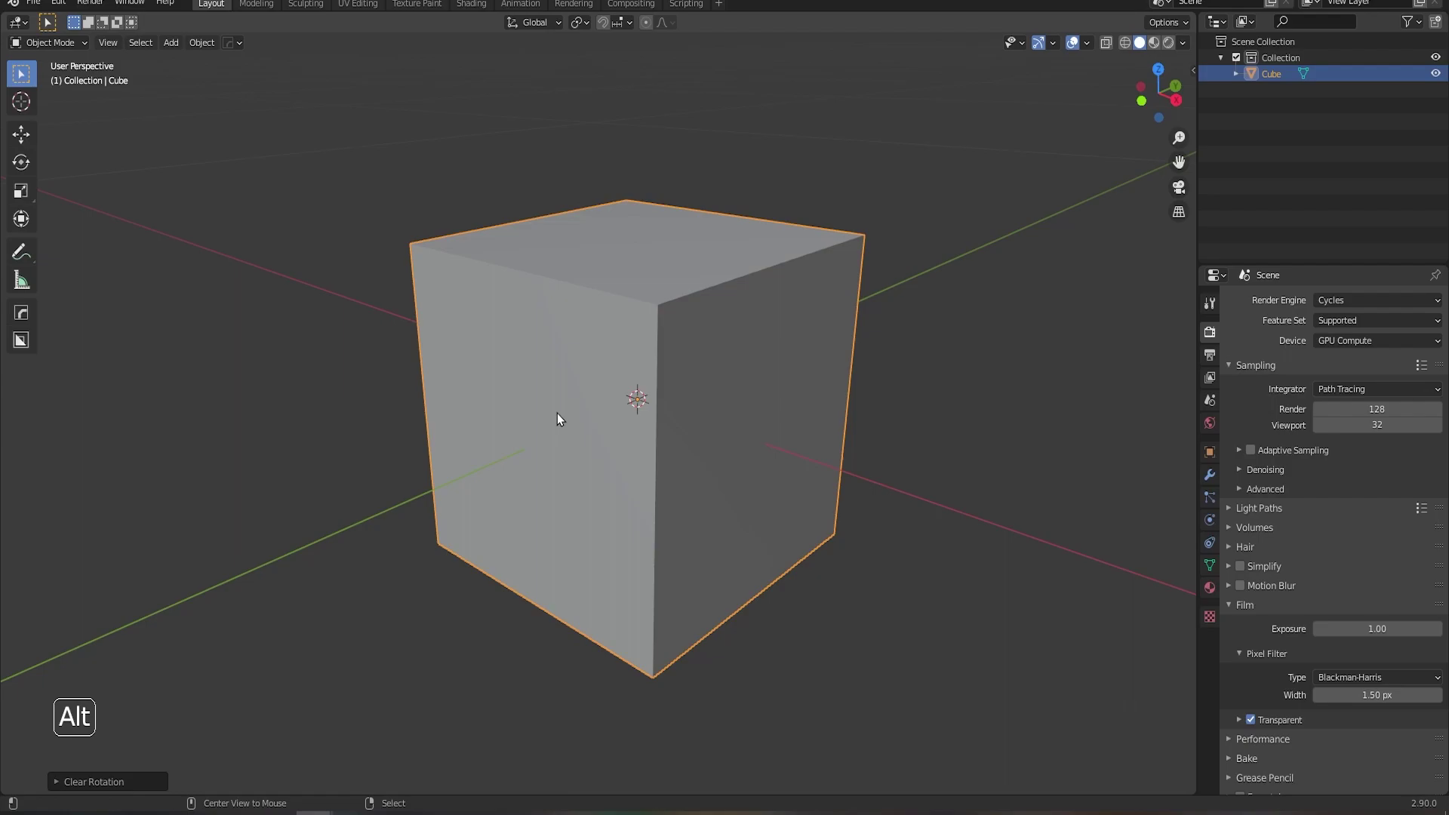
{"action": "key", "text": "alt+s"}
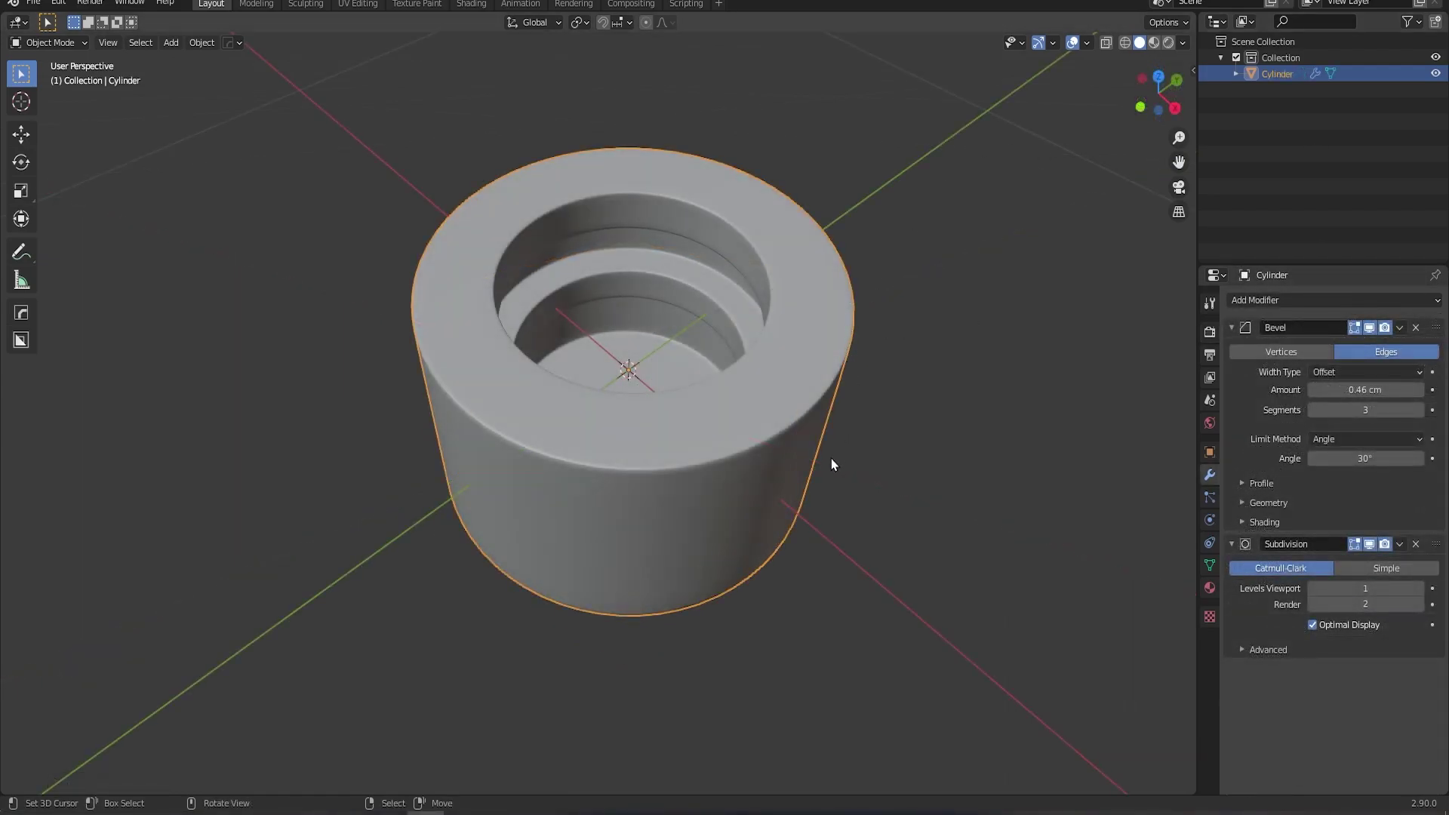
Enter Edit Mode on the hollow cylinder and select a single narrow face deep inside its lower recess
{"action": "middle_click_drag", "start_coordinate": [835, 463], "coordinate": [765, 455]}
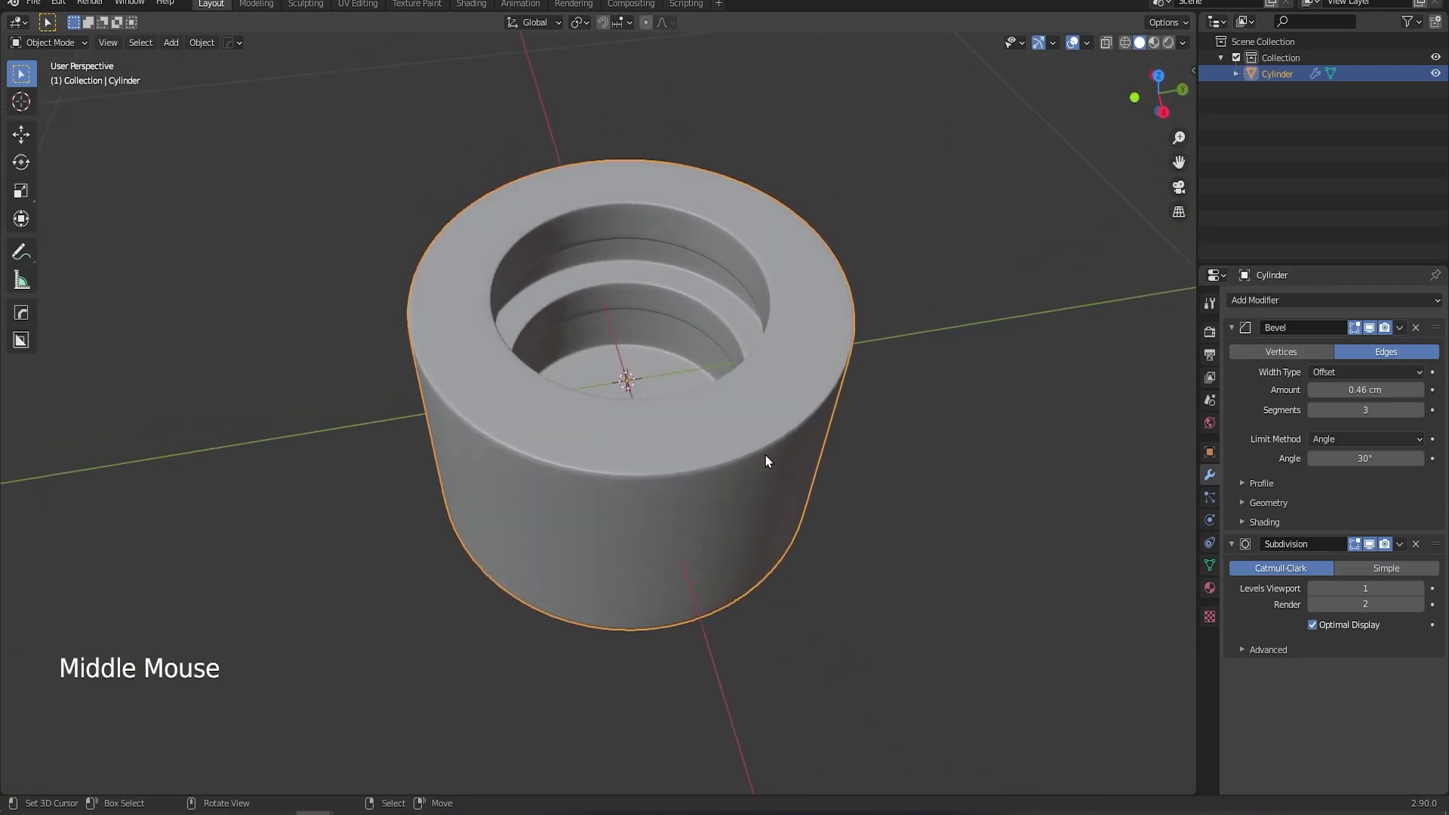
{"action": "scroll", "coordinate": [766, 455], "scroll_direction": "up", "scroll_amount": 2}
{"action": "right_click", "coordinate": [761, 309]}
{"action": "key", "text": "Tab"}
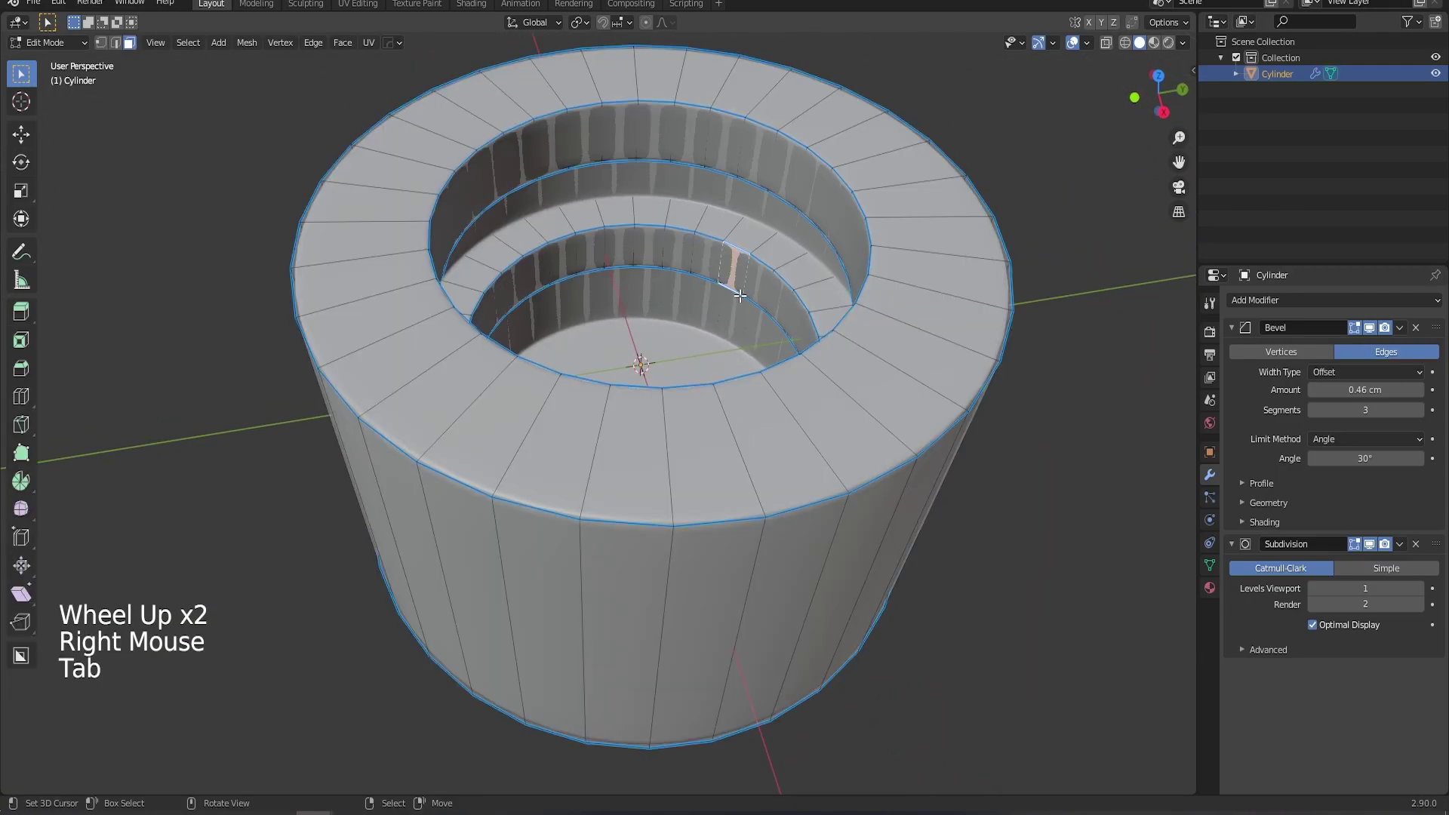
{"action": "middle_click_drag", "start_coordinate": [761, 309], "coordinate": [724, 337]}
{"action": "scroll", "coordinate": [716, 305], "scroll_direction": "up", "scroll_amount": 4}
{"action": "scroll", "coordinate": [715, 346], "scroll_direction": "up", "scroll_amount": 5}
{"action": "scroll", "coordinate": [755, 363], "scroll_direction": "up", "scroll_amount": 3}
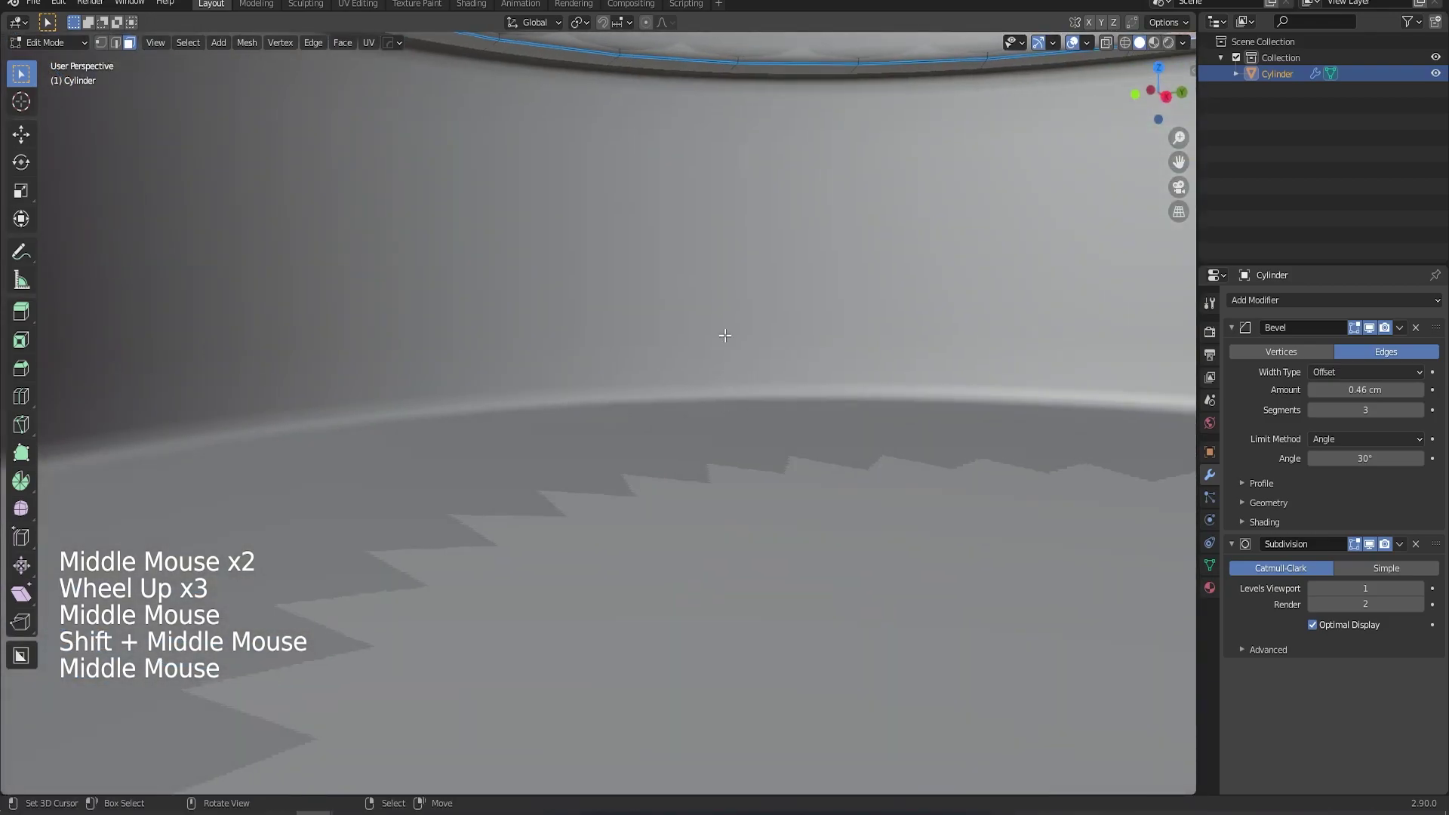
{"action": "right_click", "coordinate": [768, 71]}
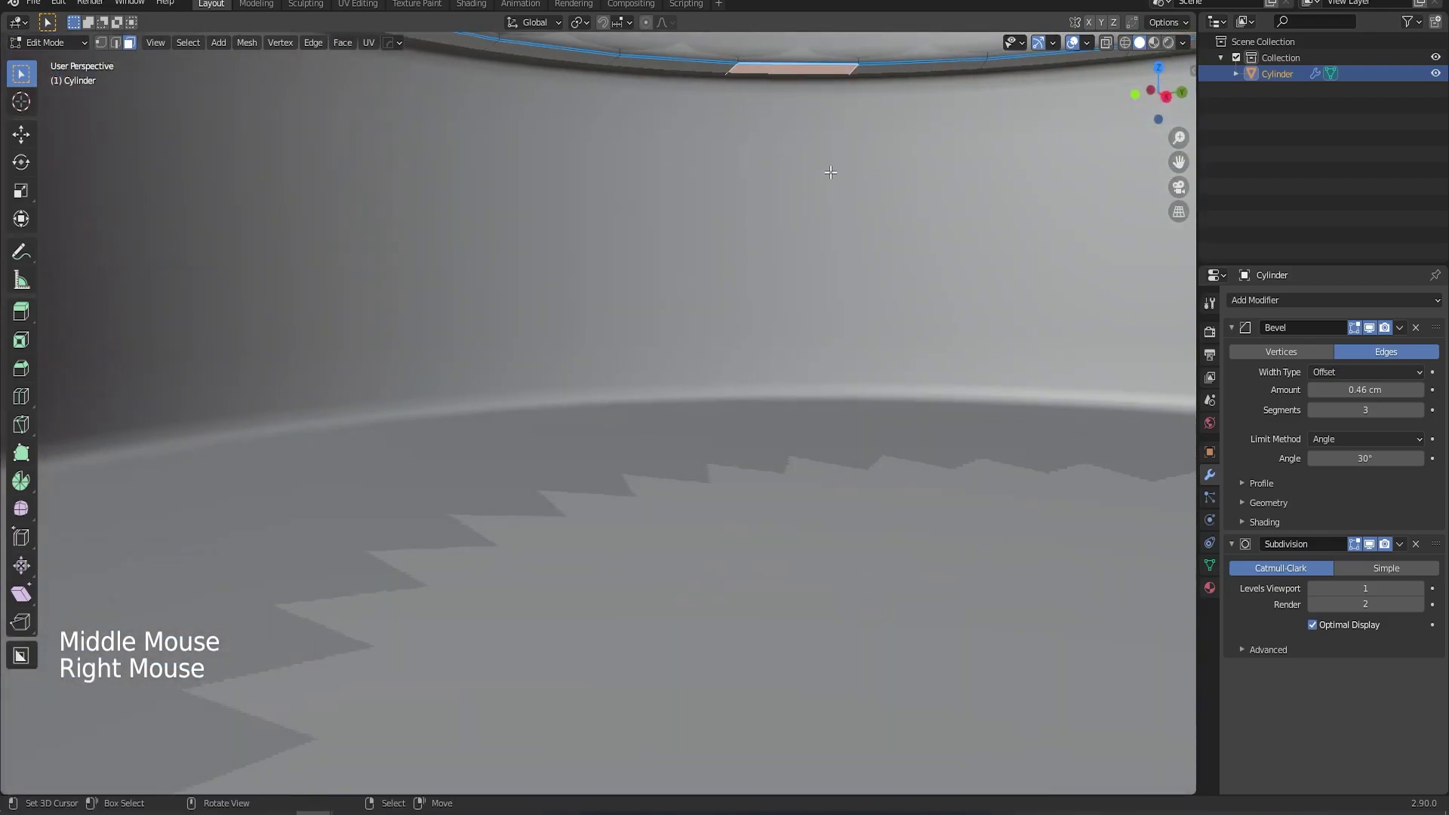
Return to Object Mode in front orthographic view and clip the display to the cylinder's half on the positive X side
{"action": "middle_click_drag", "start_coordinate": [860, 155], "coordinate": [732, 314], "text": "shift"}
{"action": "scroll", "coordinate": [751, 220], "scroll_direction": "down", "scroll_amount": 4}
{"action": "scroll", "coordinate": [724, 337], "scroll_direction": "down", "scroll_amount": 3}
{"action": "scroll", "coordinate": [679, 372], "scroll_direction": "down", "scroll_amount": 2}
{"action": "scroll", "coordinate": [679, 372], "scroll_direction": "down", "scroll_amount": 3}
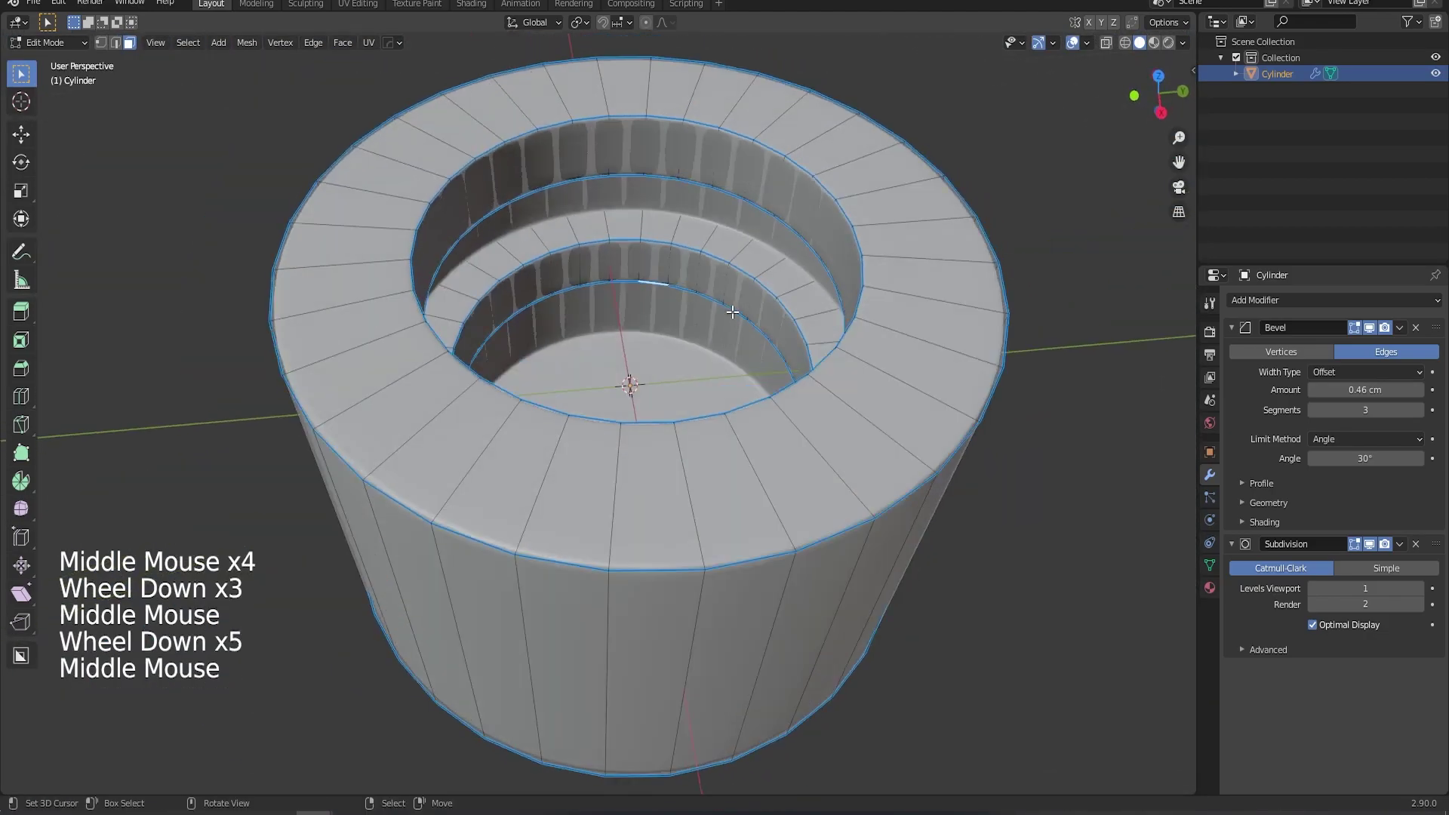
{"action": "key", "text": "KP_1"}
{"action": "key", "text": "Tab"}
{"action": "scroll", "coordinate": [610, 276], "scroll_direction": "down", "scroll_amount": 1}
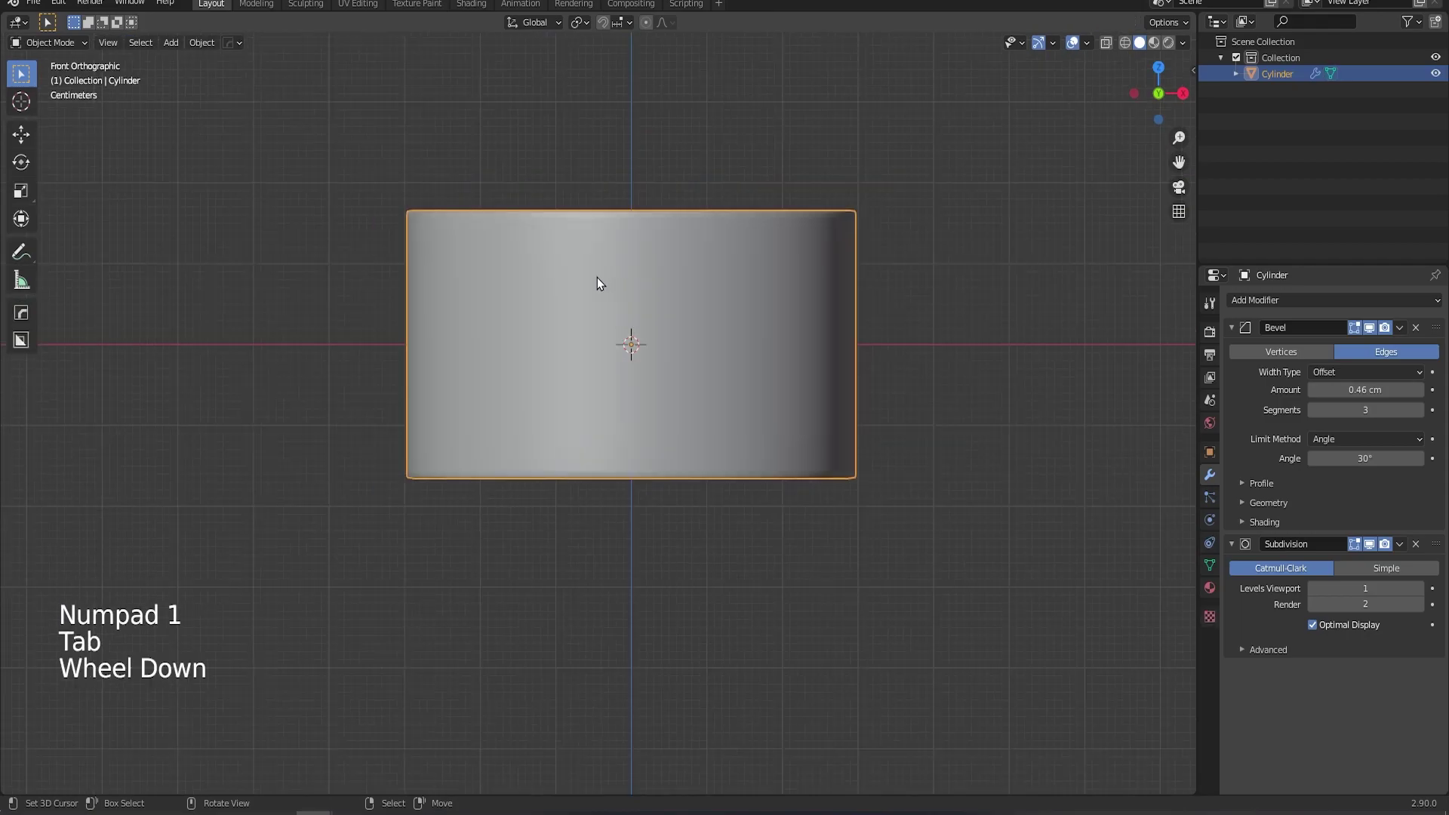
{"action": "key", "text": "alt+b"}
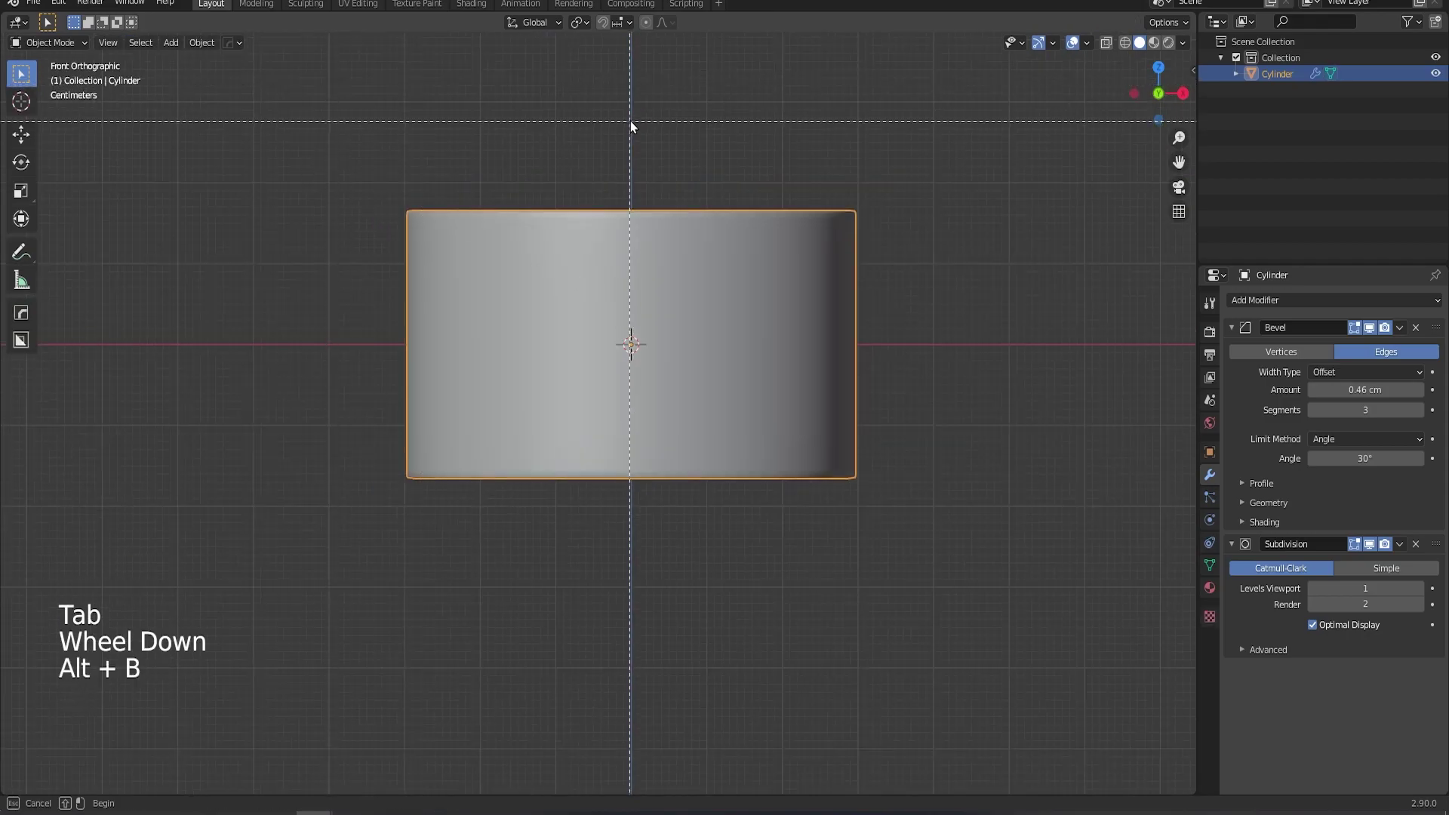
{"action": "left_click_drag", "start_coordinate": [632, 112], "coordinate": [909, 601]}
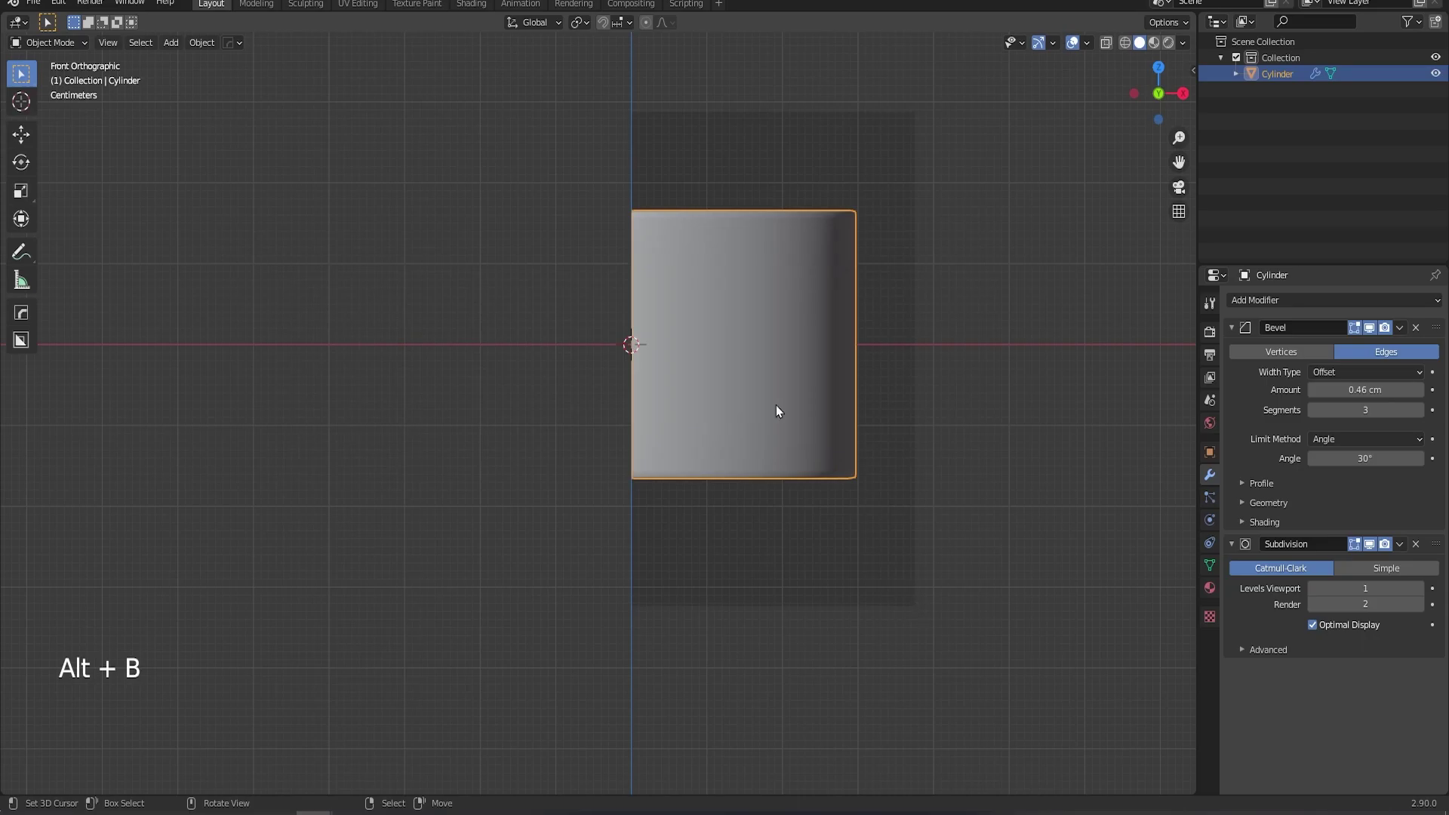
Enter Edit Mode on the clipped cylinder and select faces on its exposed interior walls
{"action": "middle_click_drag", "start_coordinate": [776, 405], "coordinate": [681, 379]}
{"action": "scroll", "coordinate": [593, 263], "scroll_direction": "up", "scroll_amount": 5}
{"action": "key", "text": "Tab"}
{"action": "right_click", "coordinate": [520, 388]}
{"action": "scroll", "coordinate": [519, 388], "scroll_direction": "up", "scroll_amount": 4}
{"action": "right_click", "coordinate": [598, 388]}
{"action": "right_click", "coordinate": [626, 421]}
Clear the clipping region so the whole cylinder is displayed
{"action": "middle_click_drag", "start_coordinate": [627, 422], "coordinate": [761, 429]}
{"action": "scroll", "coordinate": [868, 400], "scroll_direction": "down", "scroll_amount": 4}
{"action": "scroll", "coordinate": [792, 430], "scroll_direction": "down", "scroll_amount": 6}
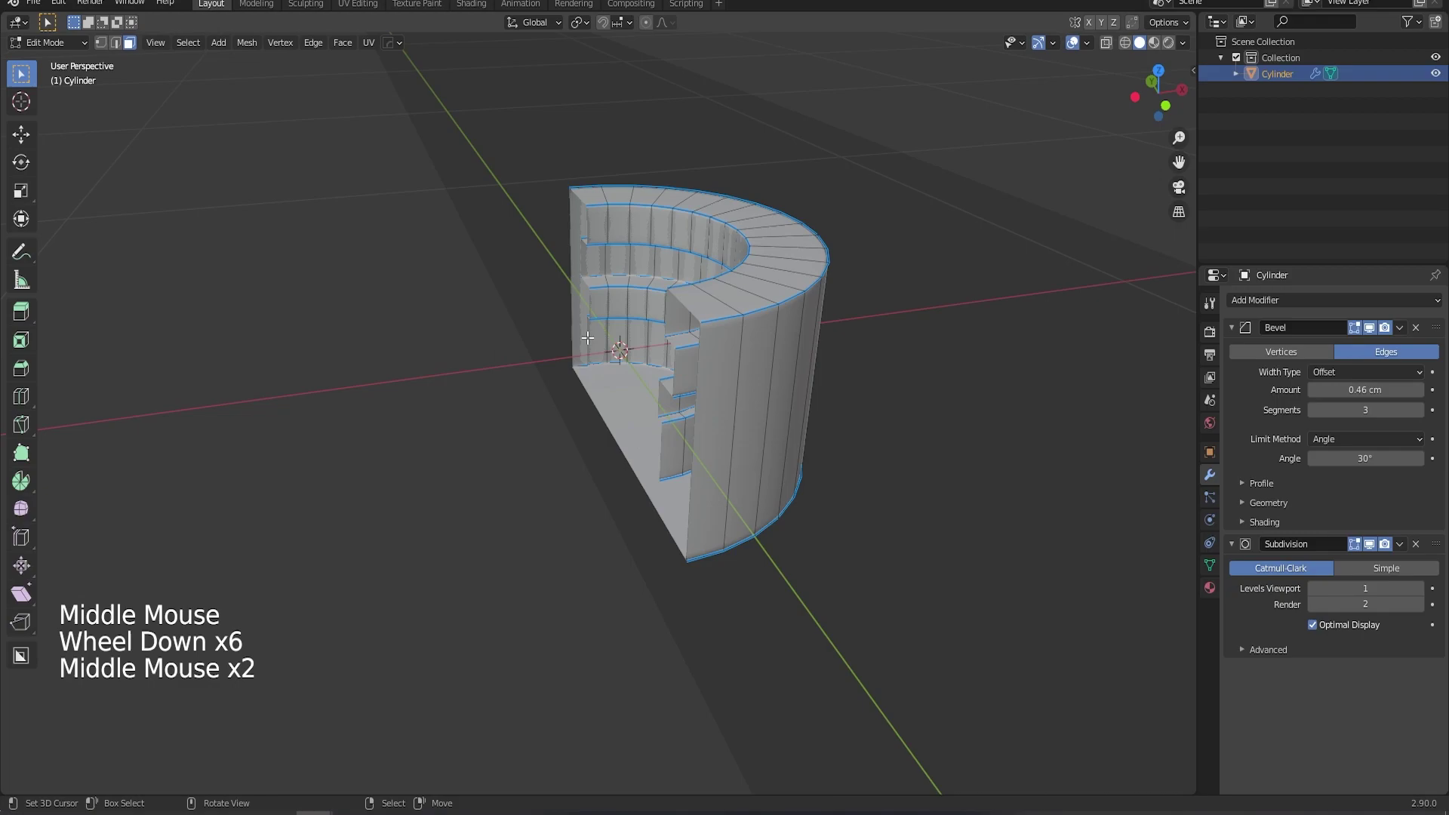
{"action": "scroll", "coordinate": [644, 322], "scroll_direction": "down", "scroll_amount": 5}
{"action": "middle_click_drag", "start_coordinate": [644, 321], "coordinate": [664, 388]}
{"action": "key", "text": "alt"}
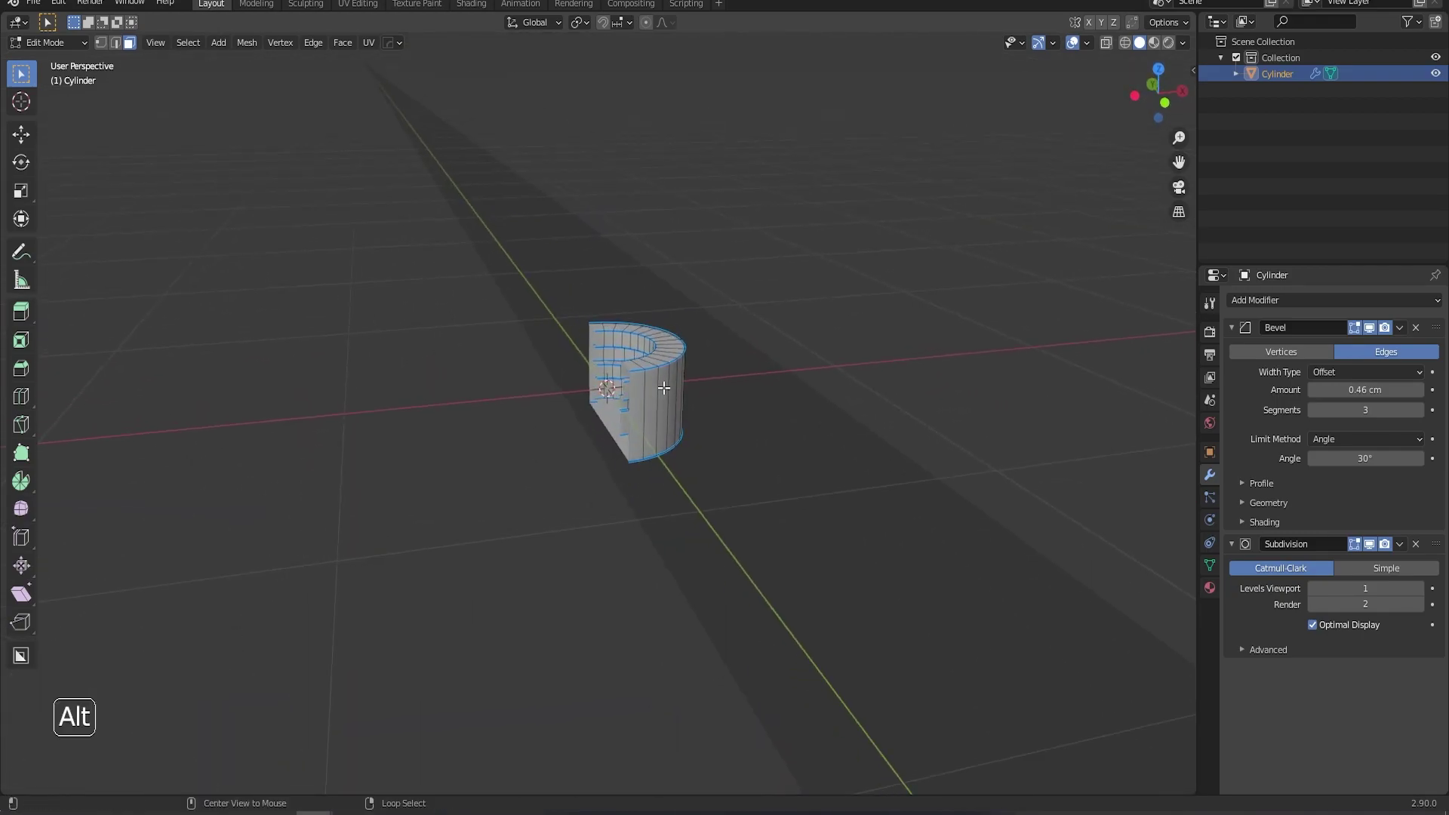
{"action": "key", "text": "alt+b"}
{"action": "scroll", "coordinate": [664, 388], "scroll_direction": "up", "scroll_amount": 4}
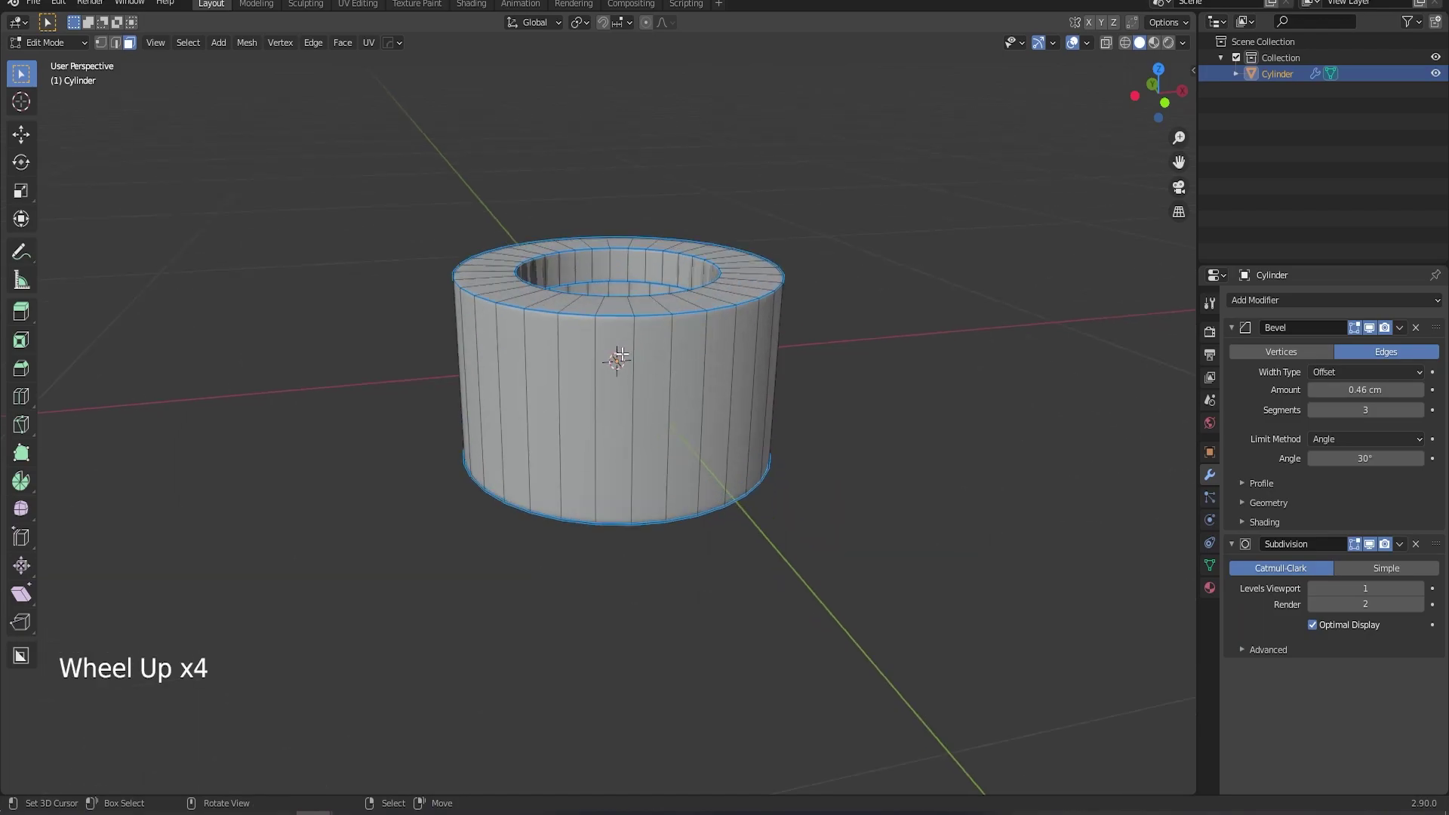
Clip the perspective view to the upper part of the cylinder, hiding its lower portion
{"action": "key", "text": "alt+b"}
{"action": "left_click_drag", "start_coordinate": [420, 146], "coordinate": [839, 351]}
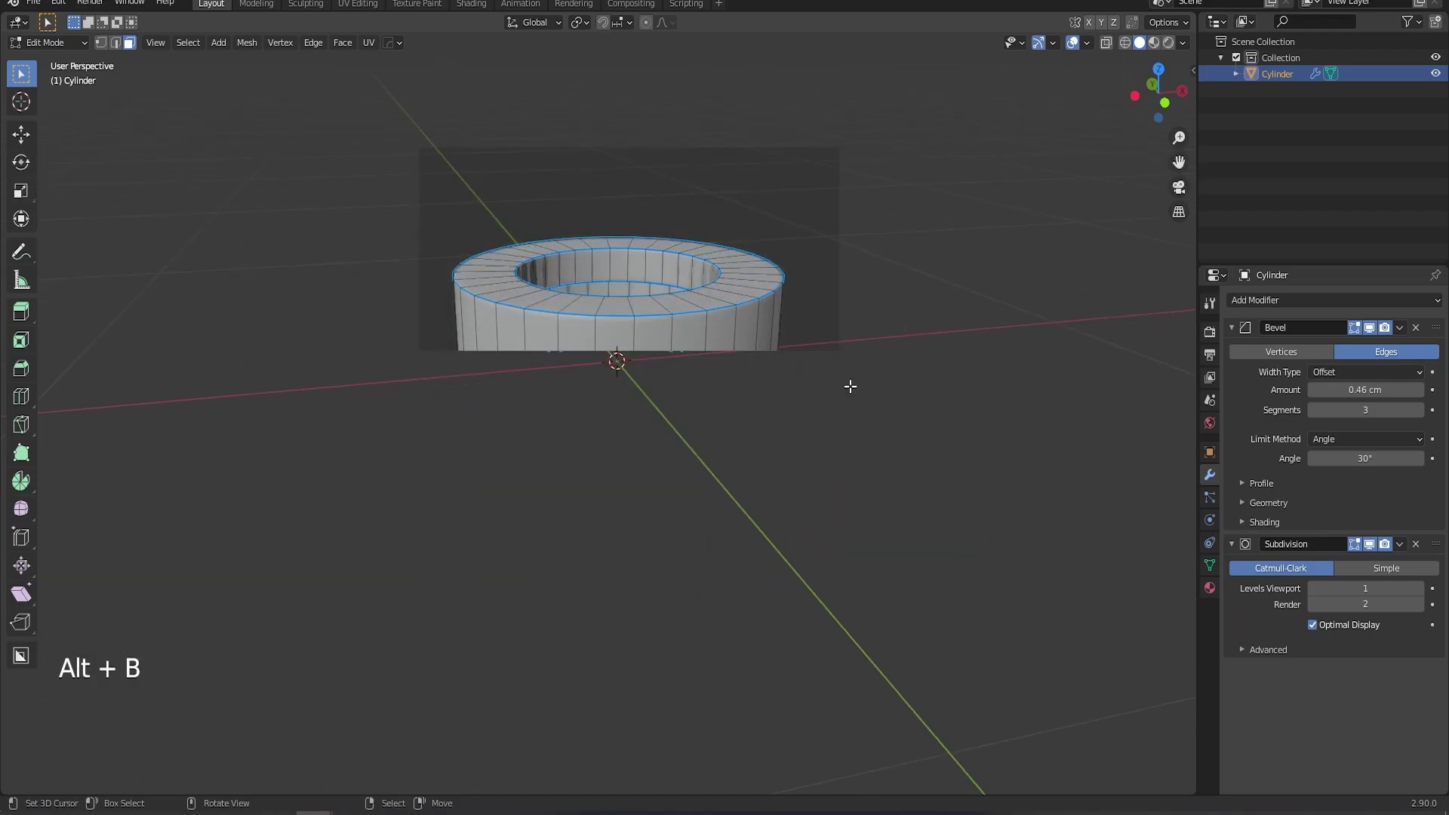
{"action": "middle_click_drag", "start_coordinate": [851, 385], "coordinate": [754, 333]}
Extrude two separate faces on the cylinder's inner ledge along their normals and rescale the extruded faces
{"action": "right_click", "coordinate": [519, 326]}
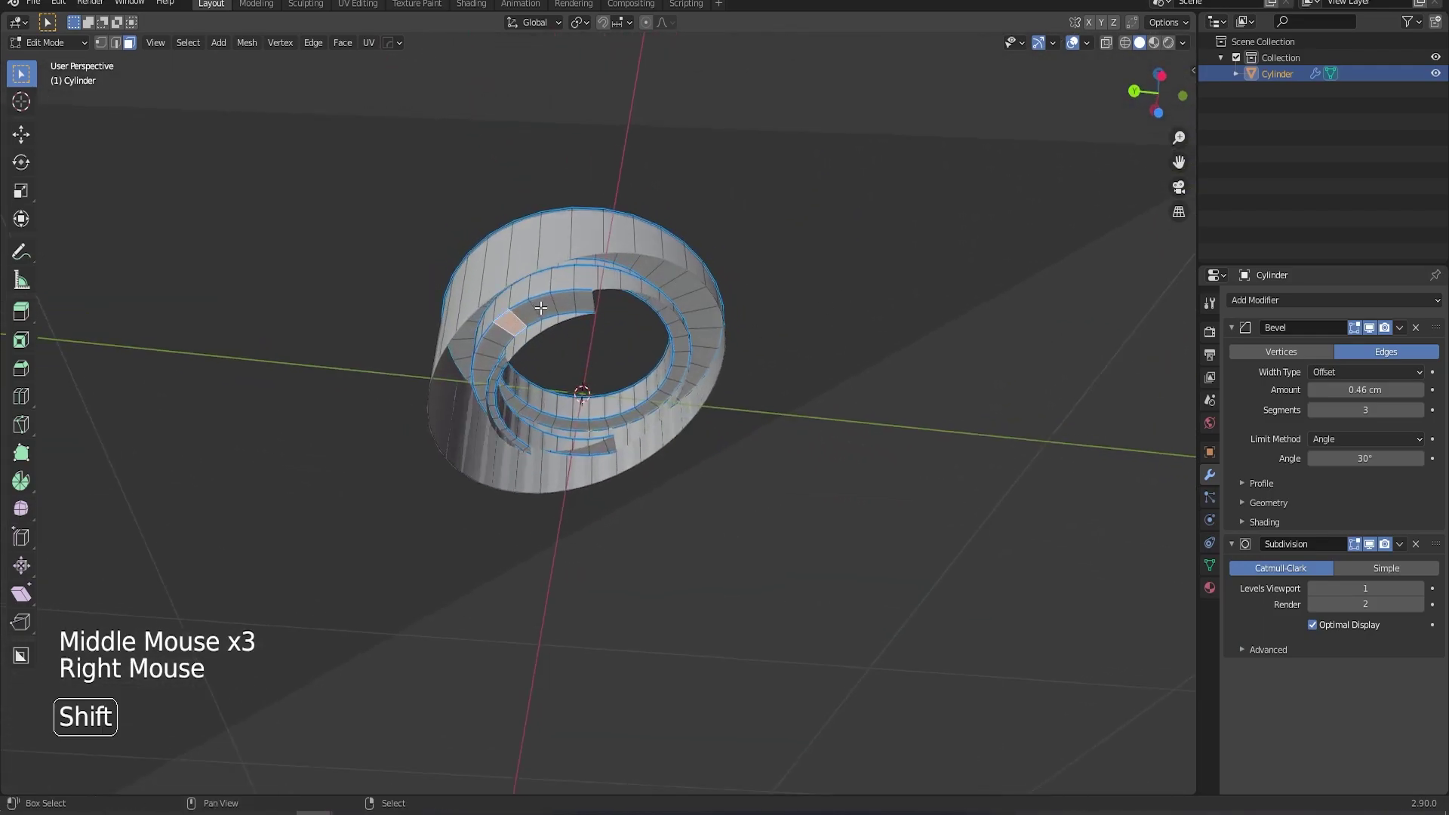
{"action": "right_click", "coordinate": [546, 308], "text": "shift"}
{"action": "key", "text": "e"}
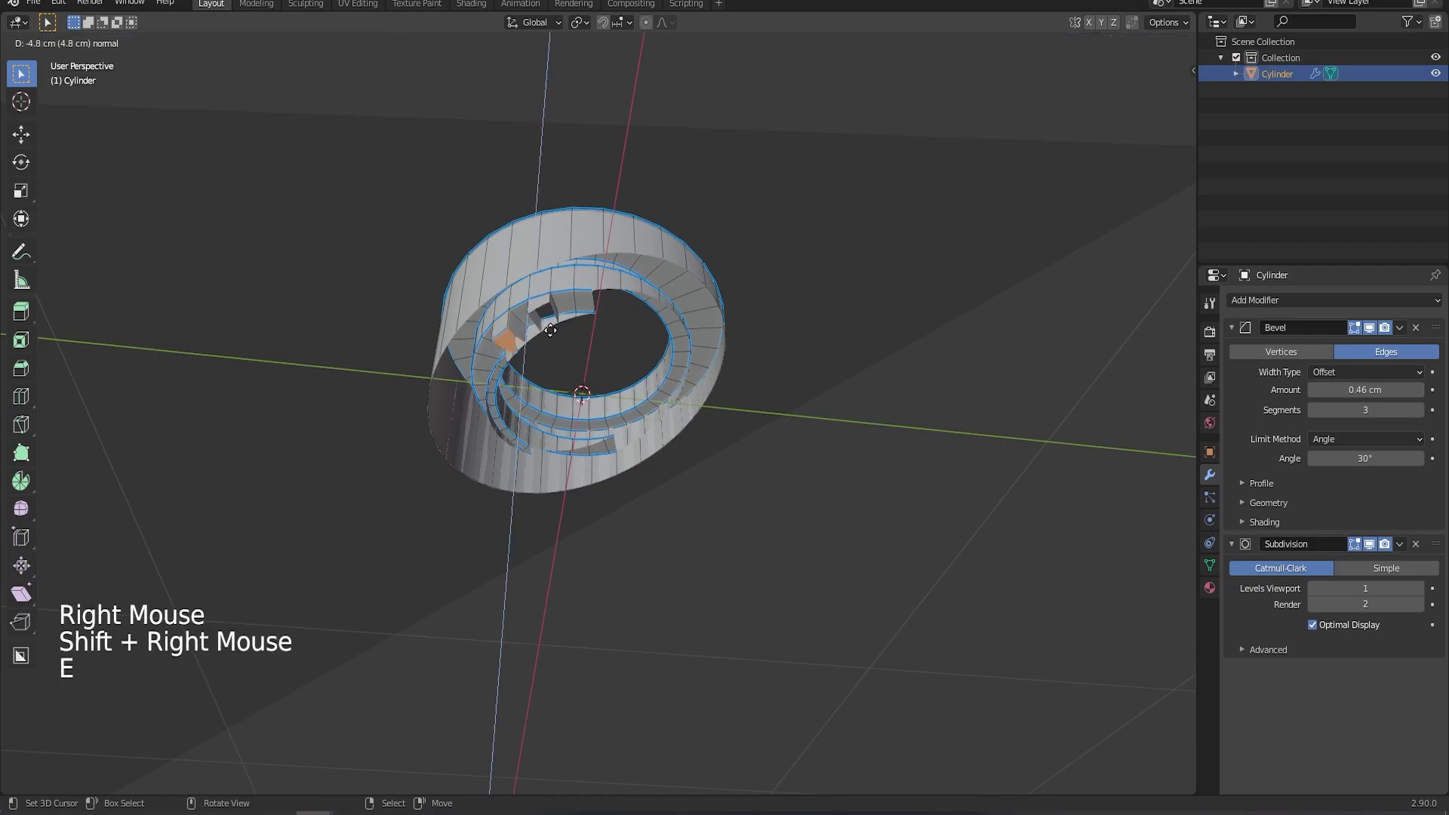
{"action": "left_click", "coordinate": [549, 321]}
{"action": "key", "text": "s"}
{"action": "left_click", "coordinate": [654, 356]}
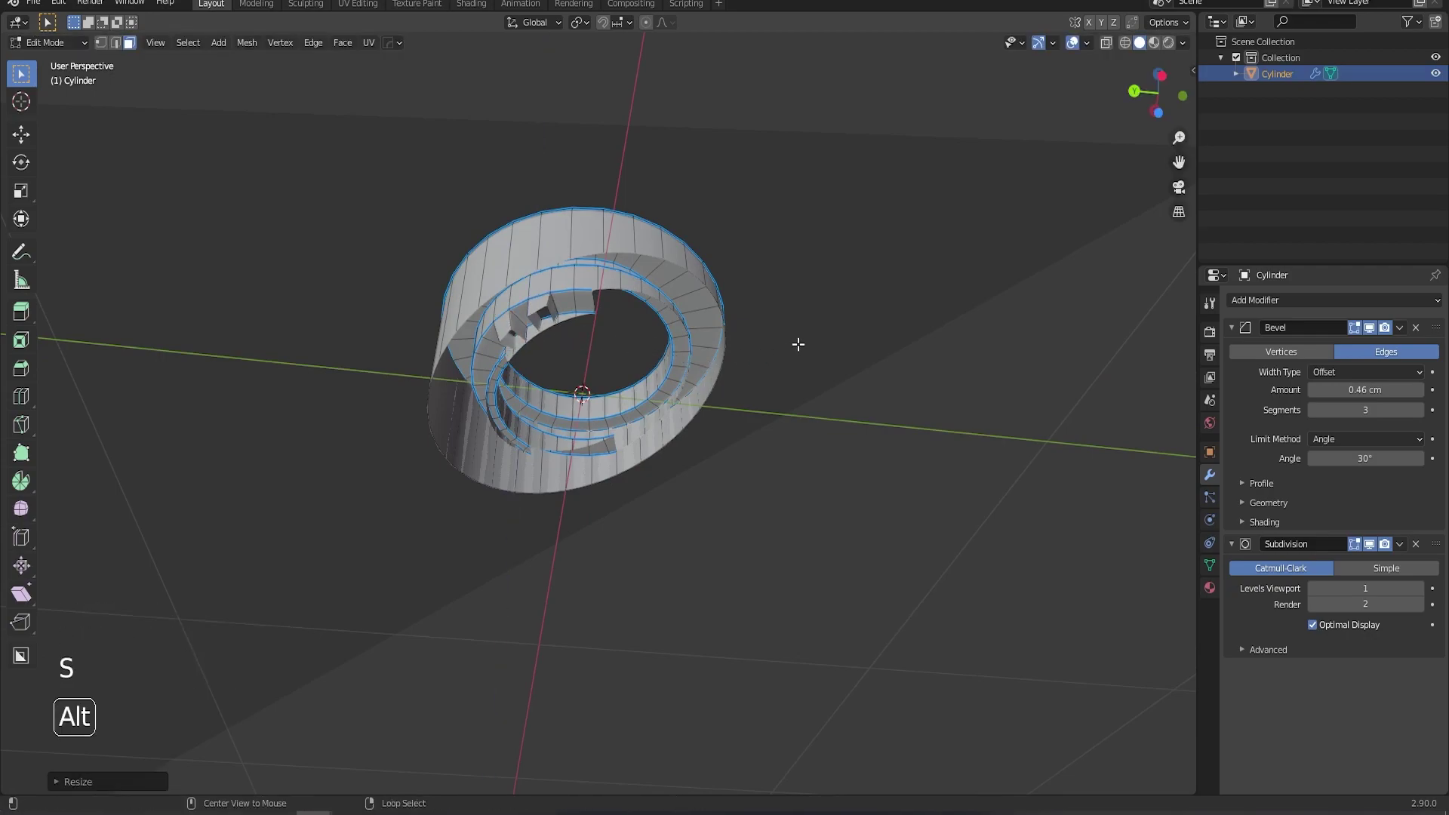
Remove the clipping region and view the edited inner ledge within the complete cylinder
{"action": "key", "text": "alt+b"}
{"action": "middle_click_drag", "start_coordinate": [834, 316], "coordinate": [690, 398]}
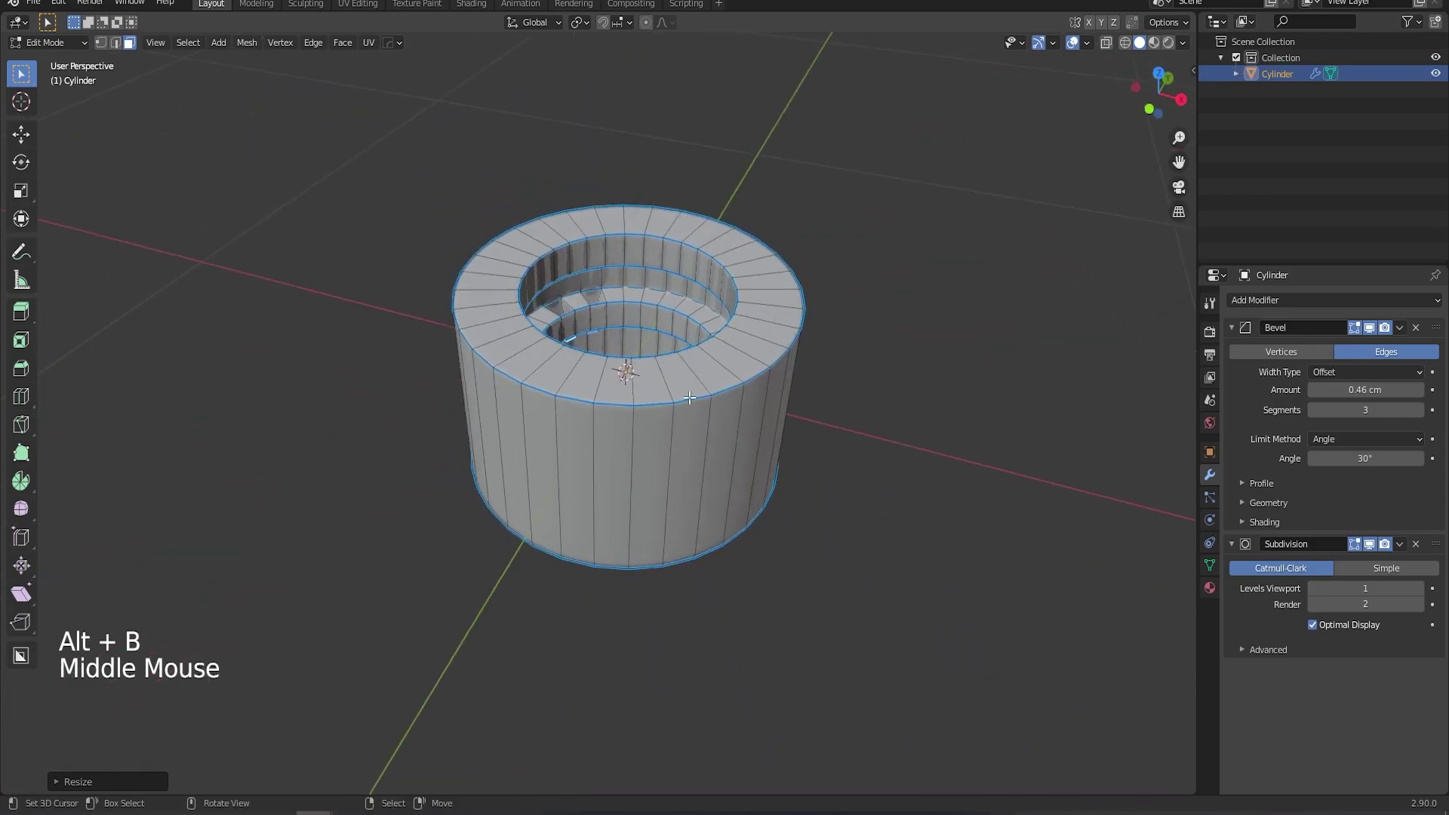
{"action": "middle_click_drag", "start_coordinate": [591, 408], "coordinate": [625, 360]}
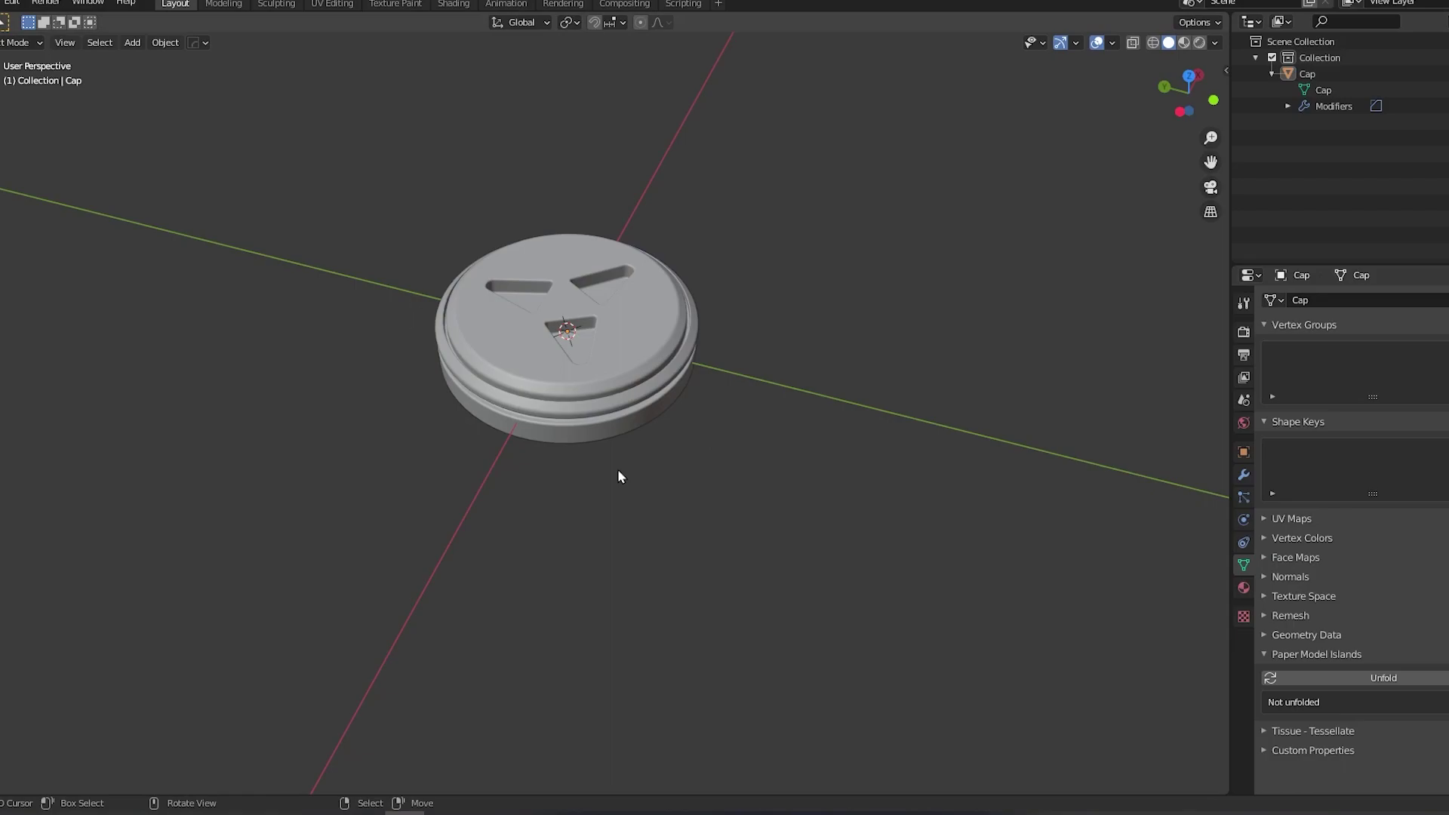
Duplicate the cap as an independent copy and place it about 28.5 cm away along the global Y axis
{"action": "scroll", "coordinate": [601, 388], "scroll_direction": "down", "scroll_amount": 2}
{"action": "right_click", "coordinate": [600, 388]}
{"action": "middle_click_drag", "start_coordinate": [805, 479], "coordinate": [698, 462], "text": "shift"}
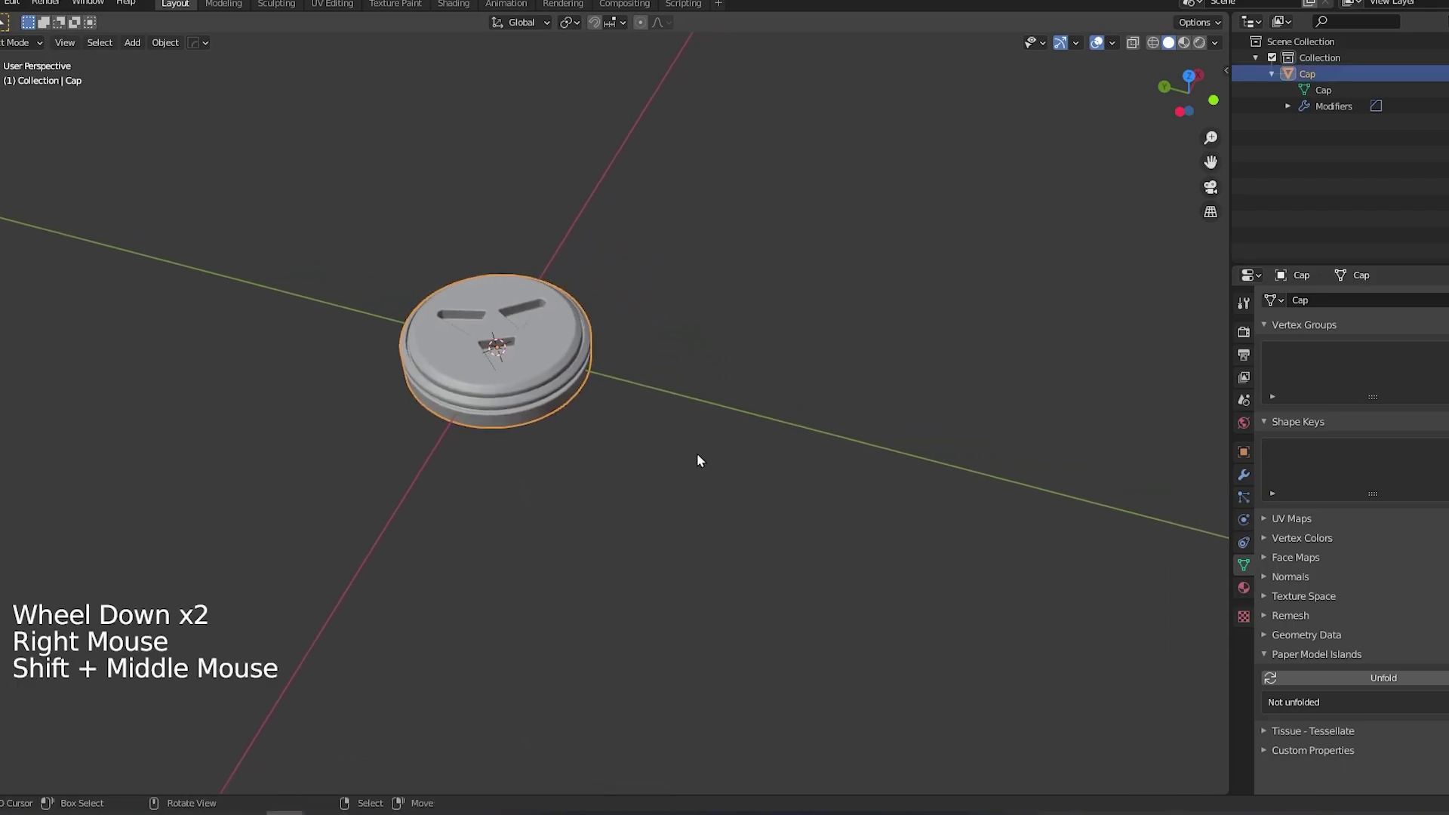
{"action": "key", "text": "shift+d"}
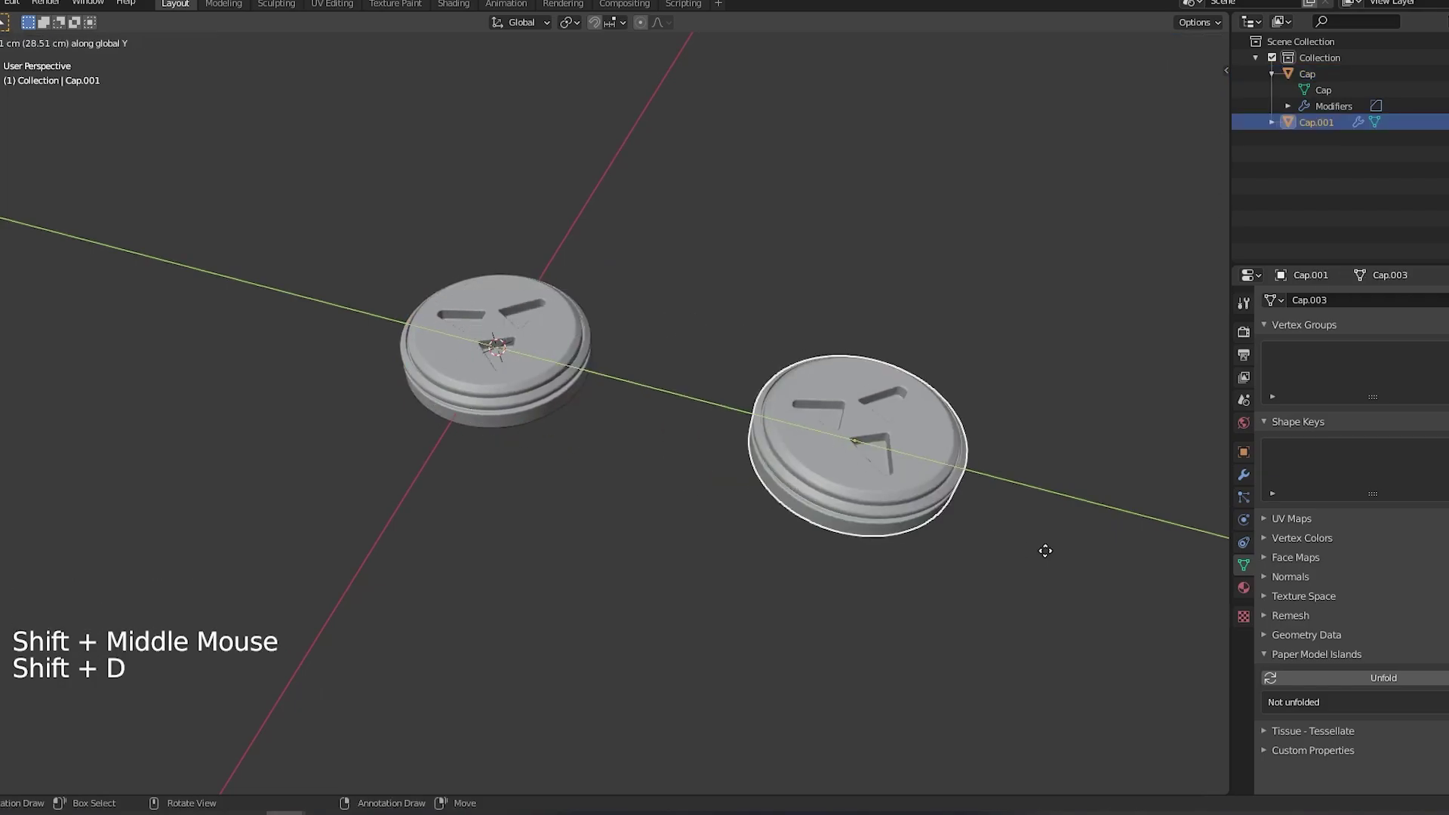
{"action": "left_click", "coordinate": [1036, 543]}
Delete the independent copy and create a linked duplicate of the original cap, offset along the global Y axis
{"action": "middle_click_drag", "start_coordinate": [1036, 543], "coordinate": [632, 457], "text": "shift"}
{"action": "key", "text": "Delete"}
{"action": "right_click", "coordinate": [450, 392]}
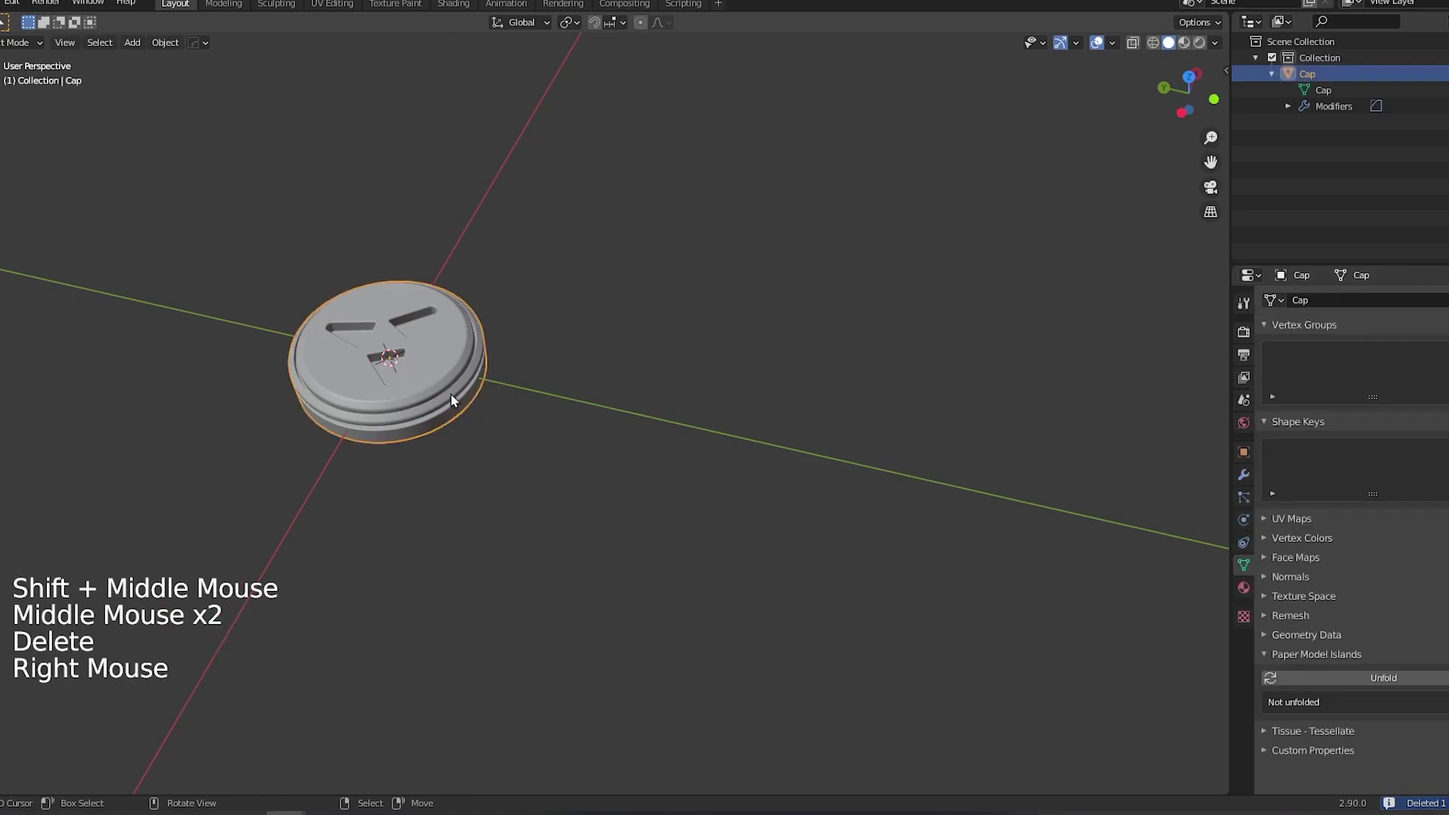
{"action": "key", "text": "alt+d"}
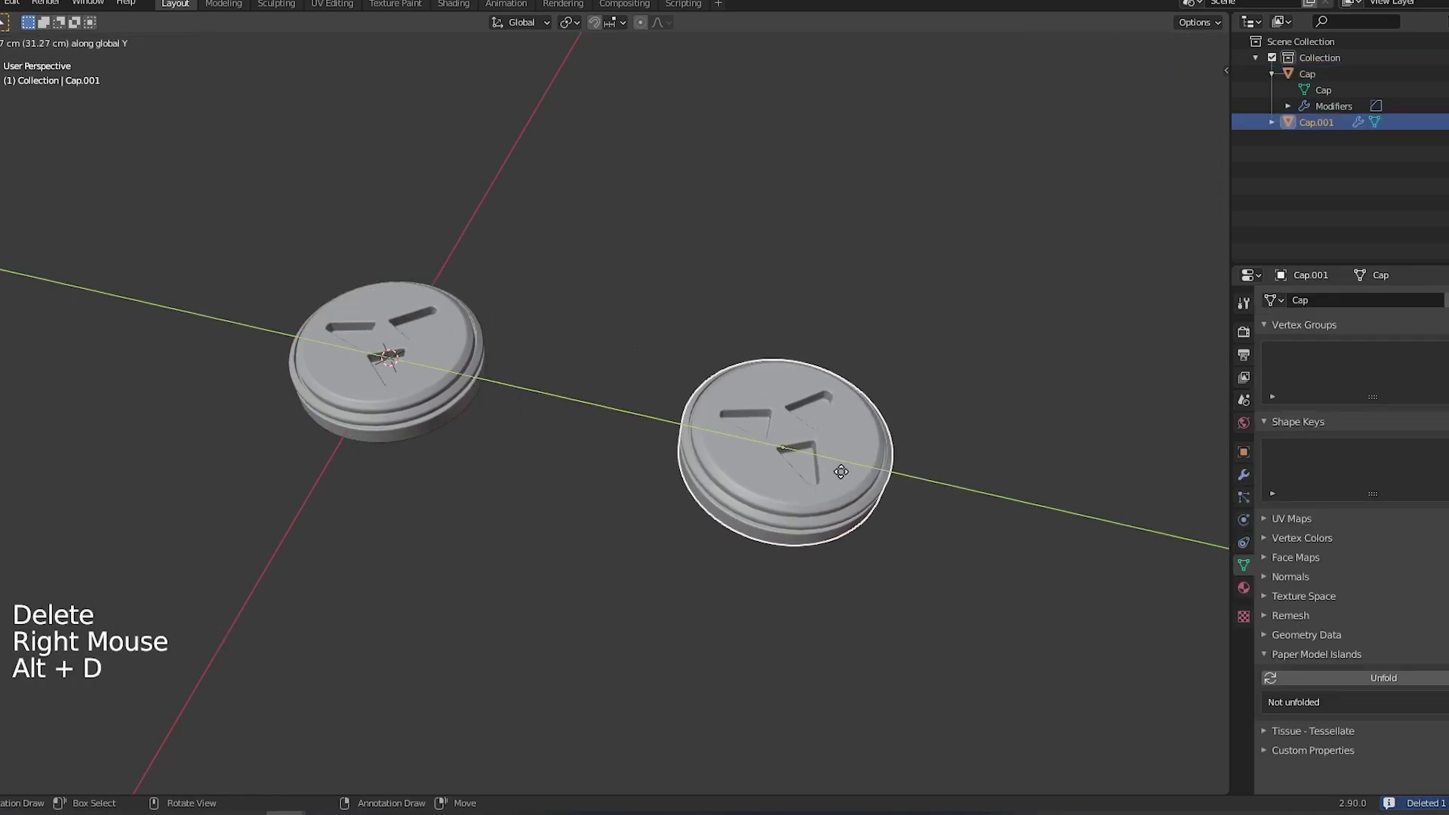
{"action": "left_click", "coordinate": [888, 545]}
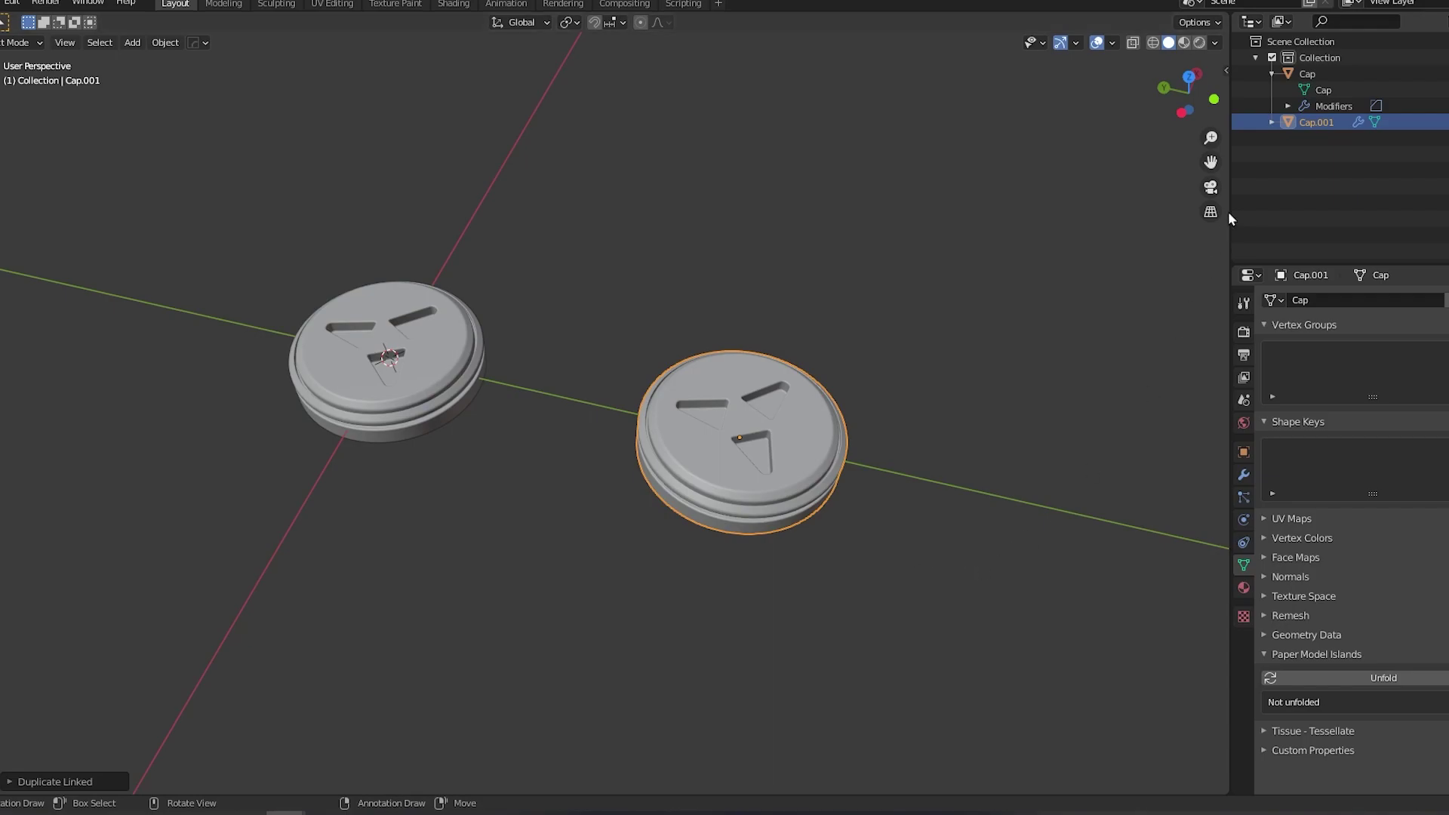
Select each cap in turn and expand the linked copy's hierarchy to examine which mesh data it uses
{"action": "right_click", "coordinate": [430, 312]}
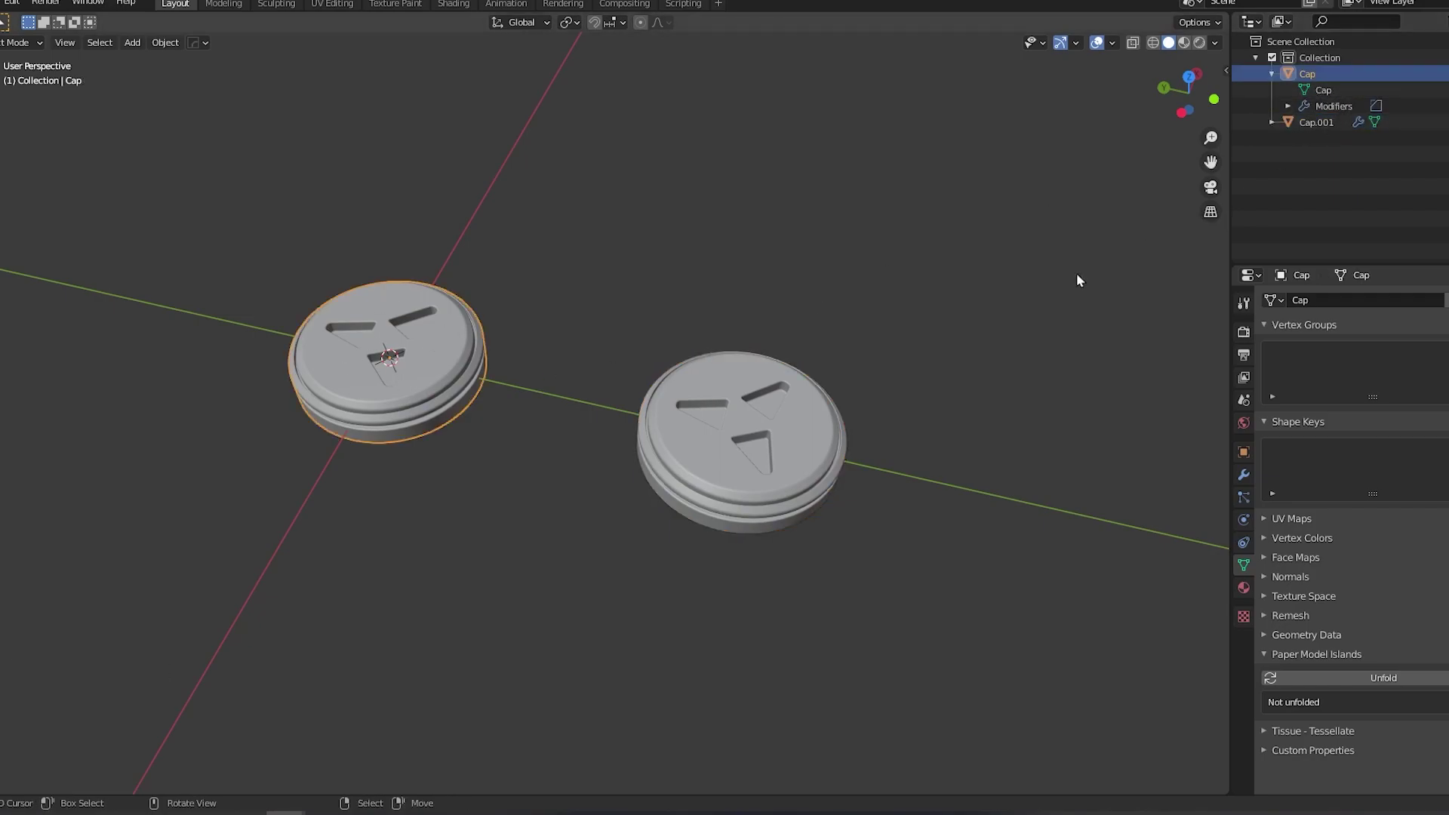
{"action": "right_click", "coordinate": [722, 402]}
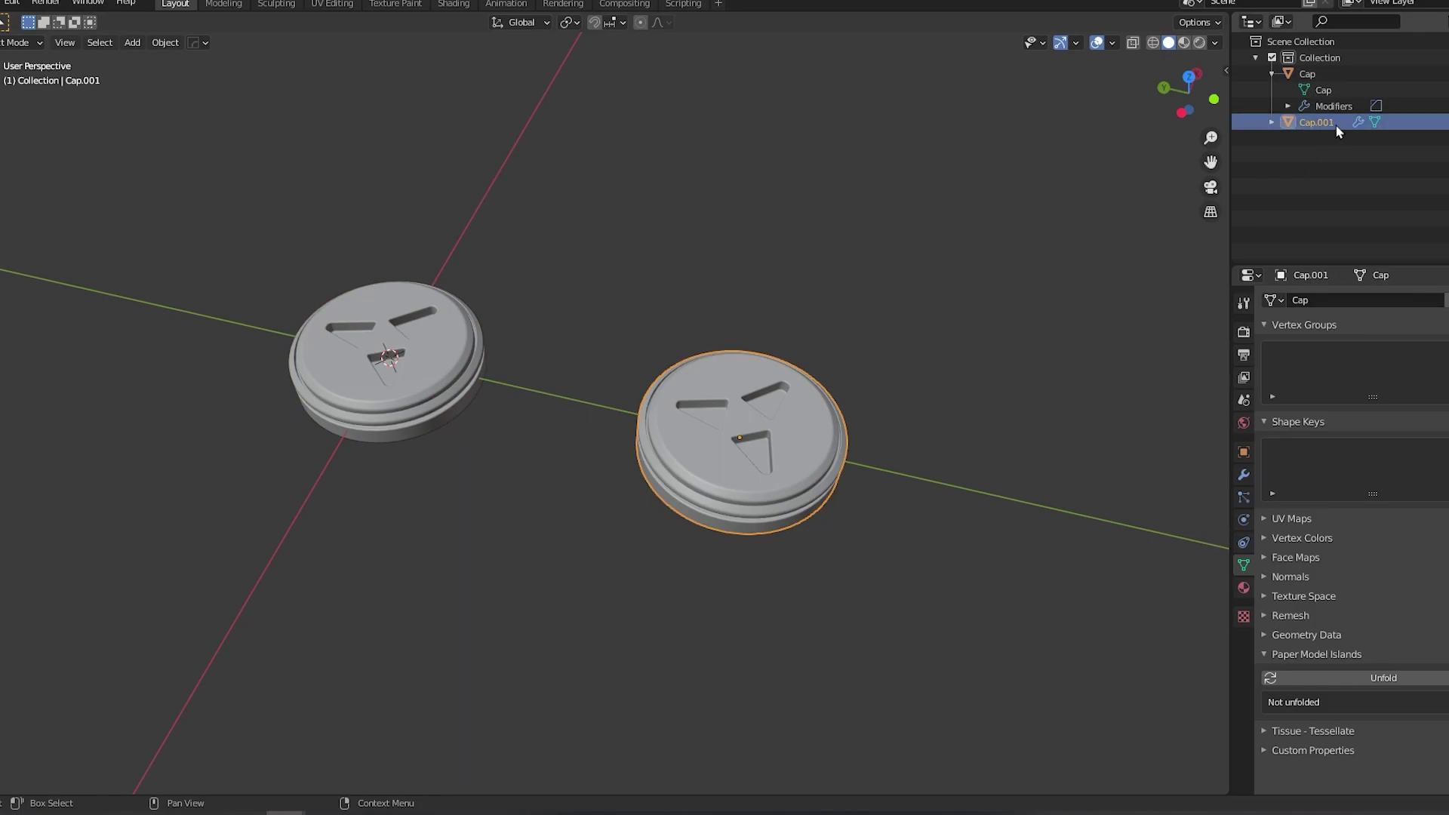
{"action": "left_click", "coordinate": [1271, 123]}
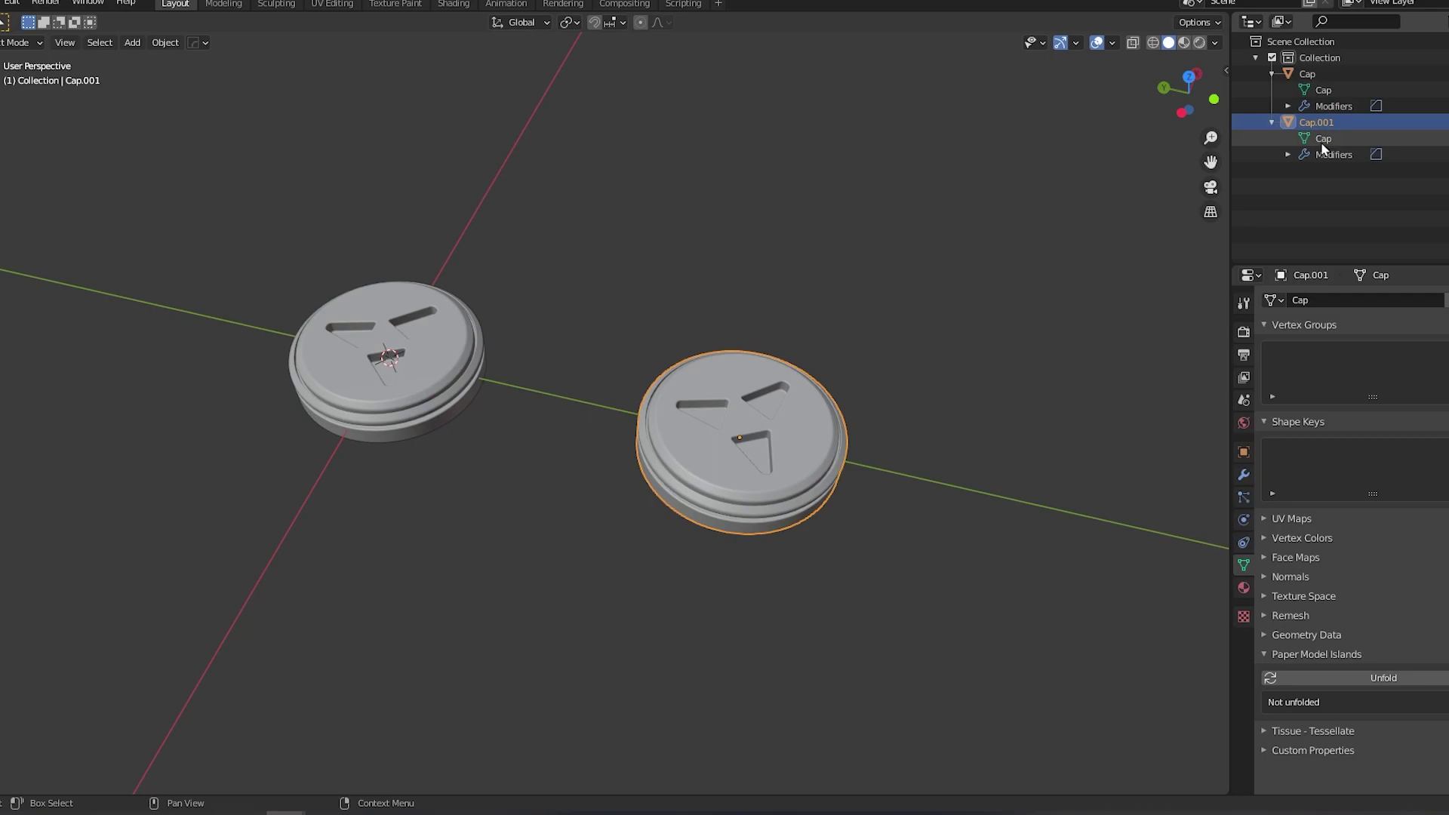
{"action": "scroll", "coordinate": [796, 451], "scroll_direction": "down", "scroll_amount": 2}
{"action": "middle_click_drag", "start_coordinate": [789, 442], "coordinate": [766, 395]}
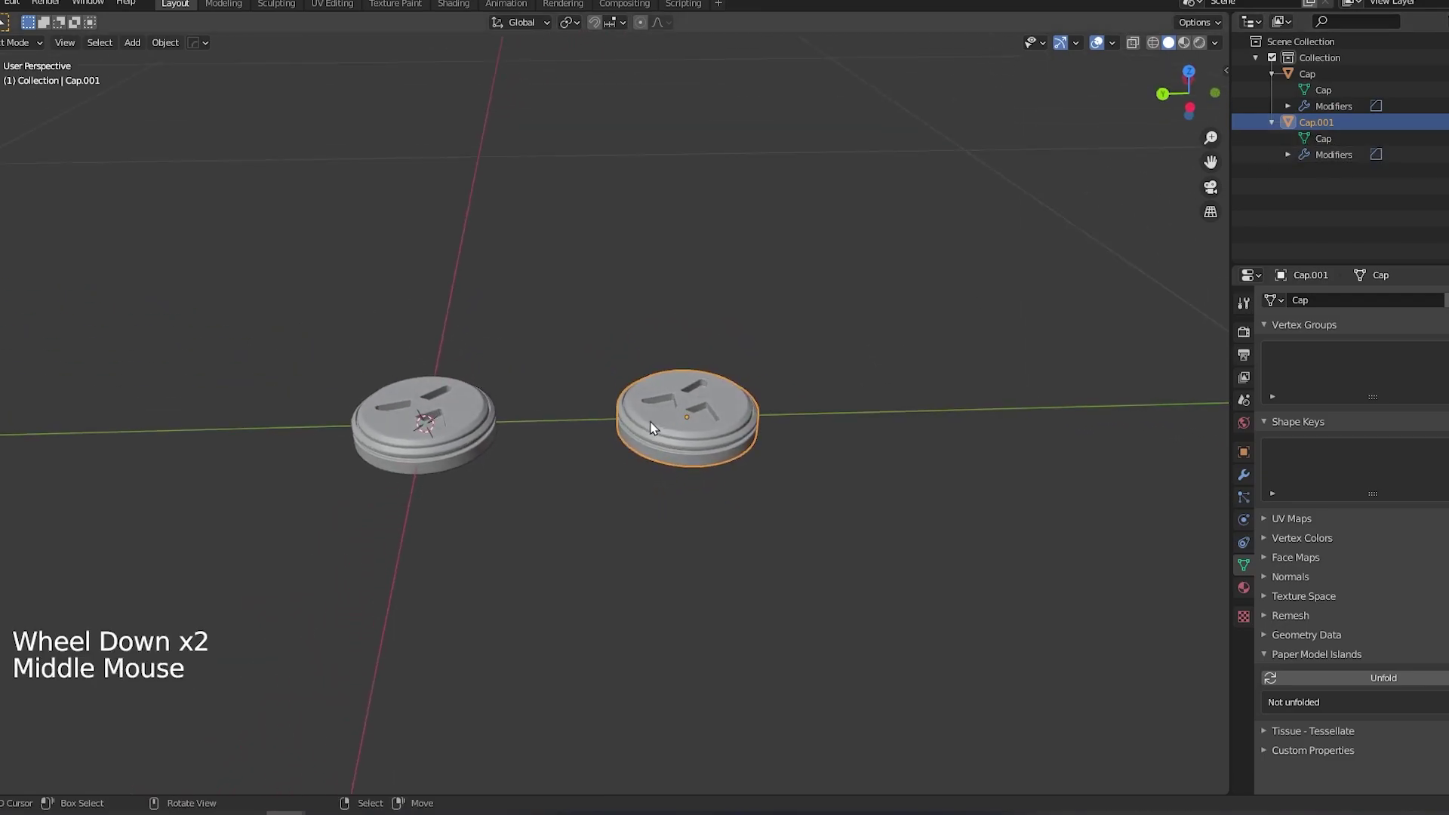
{"action": "middle_click_drag", "start_coordinate": [654, 427], "coordinate": [708, 447]}
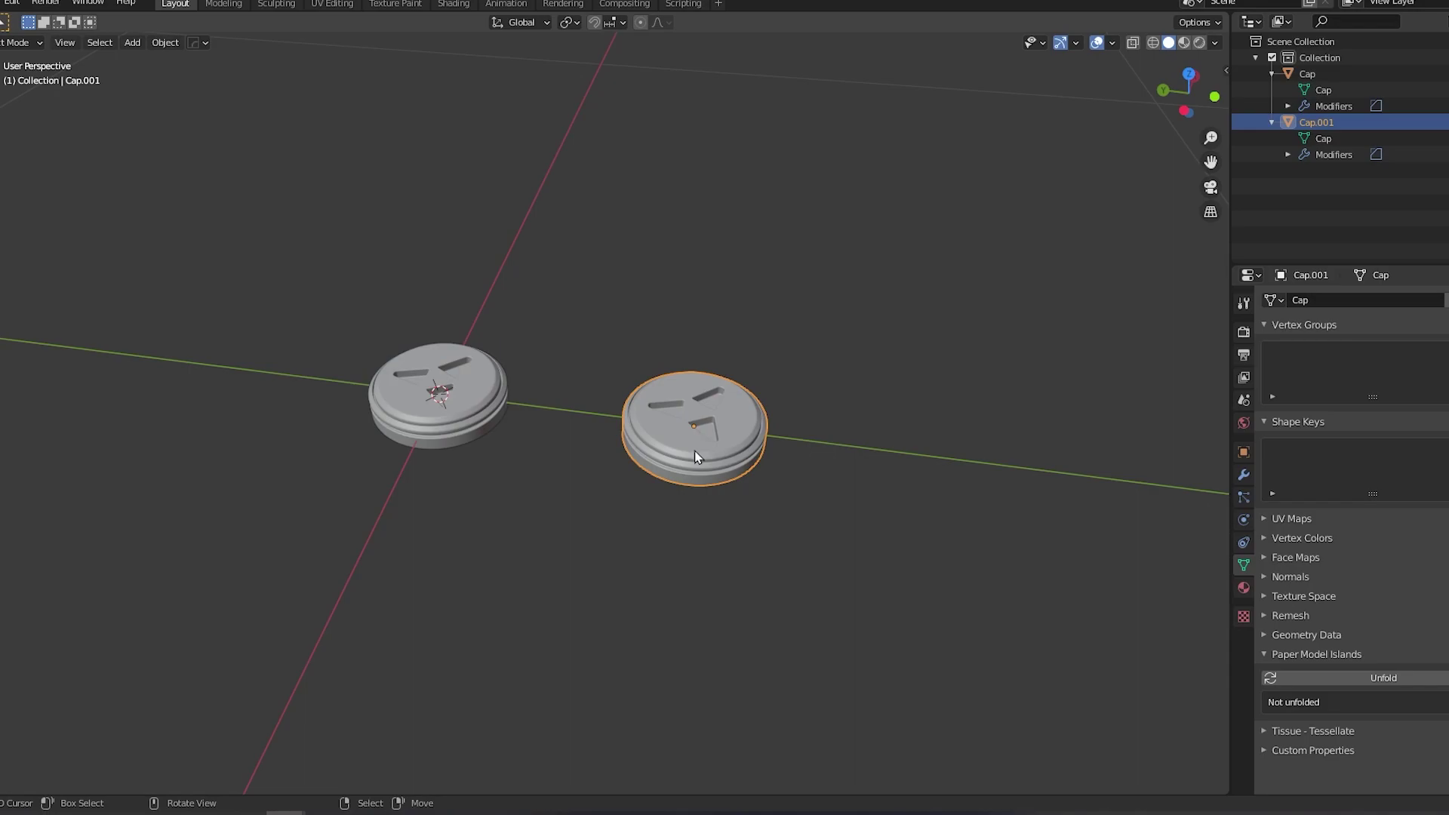
Extrude a side face of the linked cap copy outward about 5 cm along its normal and view both caps in Object Mode
{"action": "scroll", "coordinate": [696, 456], "scroll_direction": "up", "scroll_amount": 2}
{"action": "middle_click_drag", "start_coordinate": [733, 462], "coordinate": [553, 415]}
{"action": "key", "text": "Tab"}
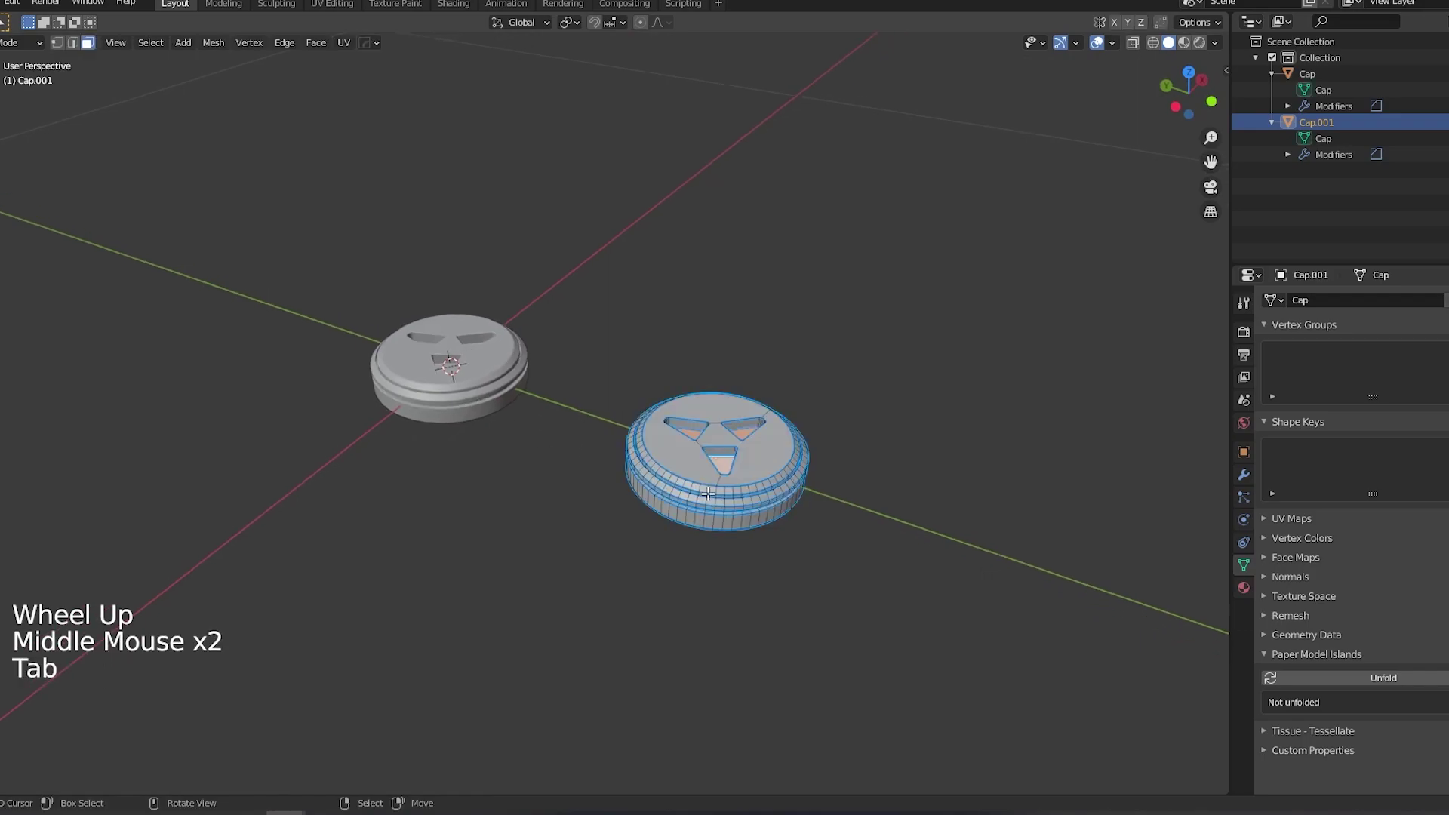
{"action": "right_click", "coordinate": [675, 517]}
{"action": "middle_click_drag", "start_coordinate": [674, 517], "coordinate": [701, 537]}
{"action": "key", "text": "e"}
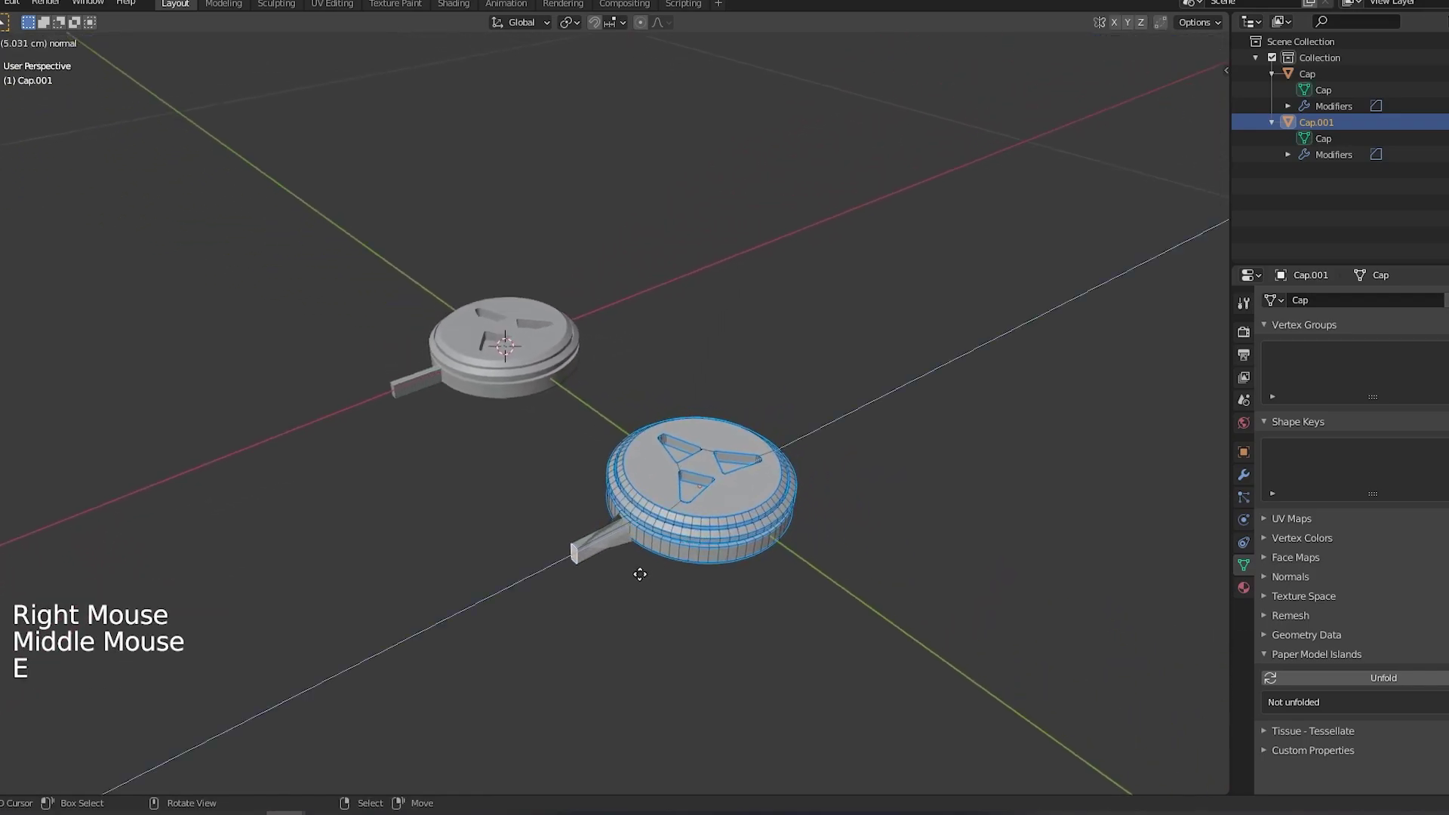
{"action": "key", "text": "Tab"}
{"action": "middle_click_drag", "start_coordinate": [456, 418], "coordinate": [541, 385]}
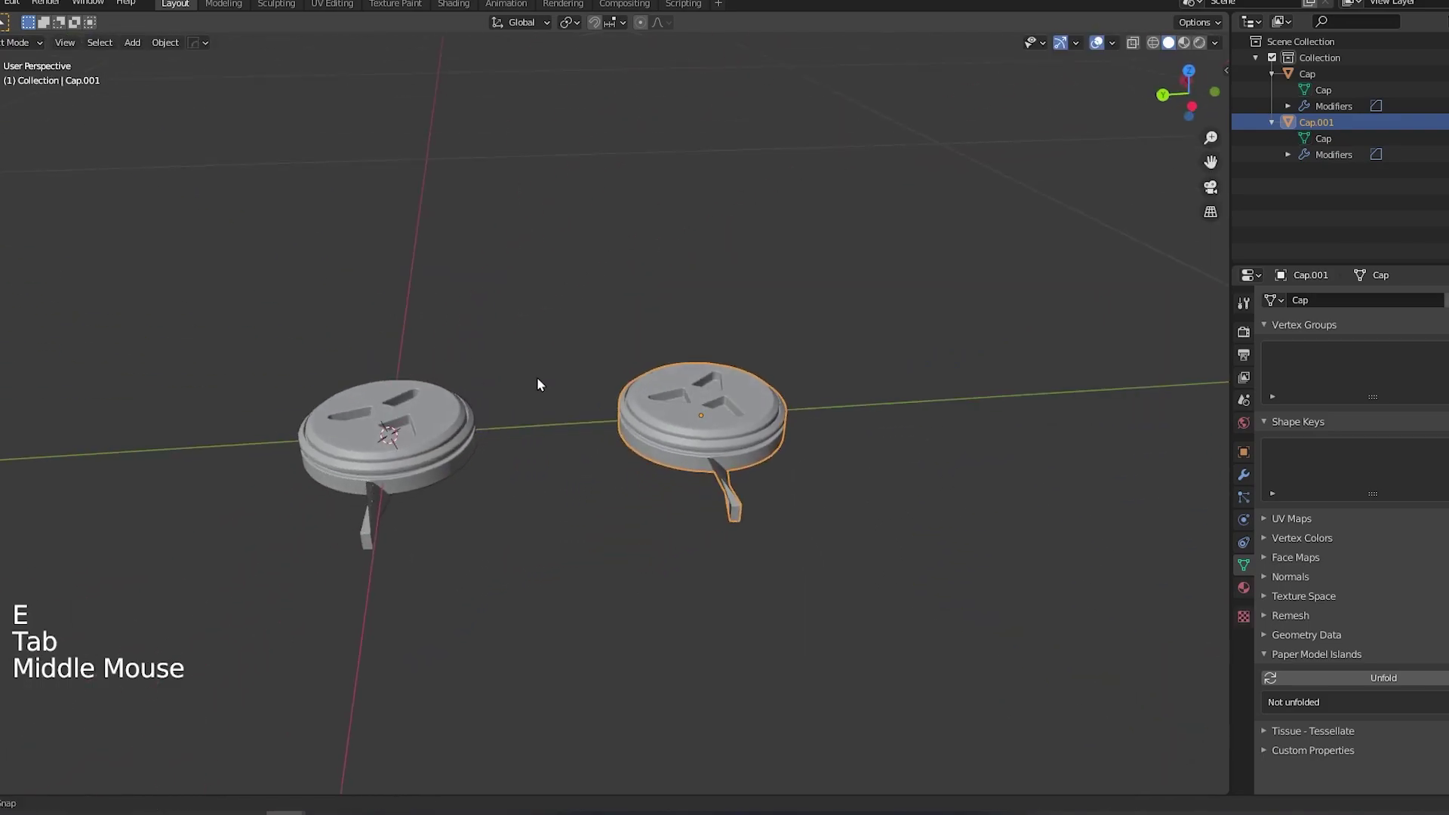
Extrude a second side face of the linked copy outward and compare both caps in Object Mode
{"action": "key", "text": "Tab"}
{"action": "right_click", "coordinate": [636, 447]}
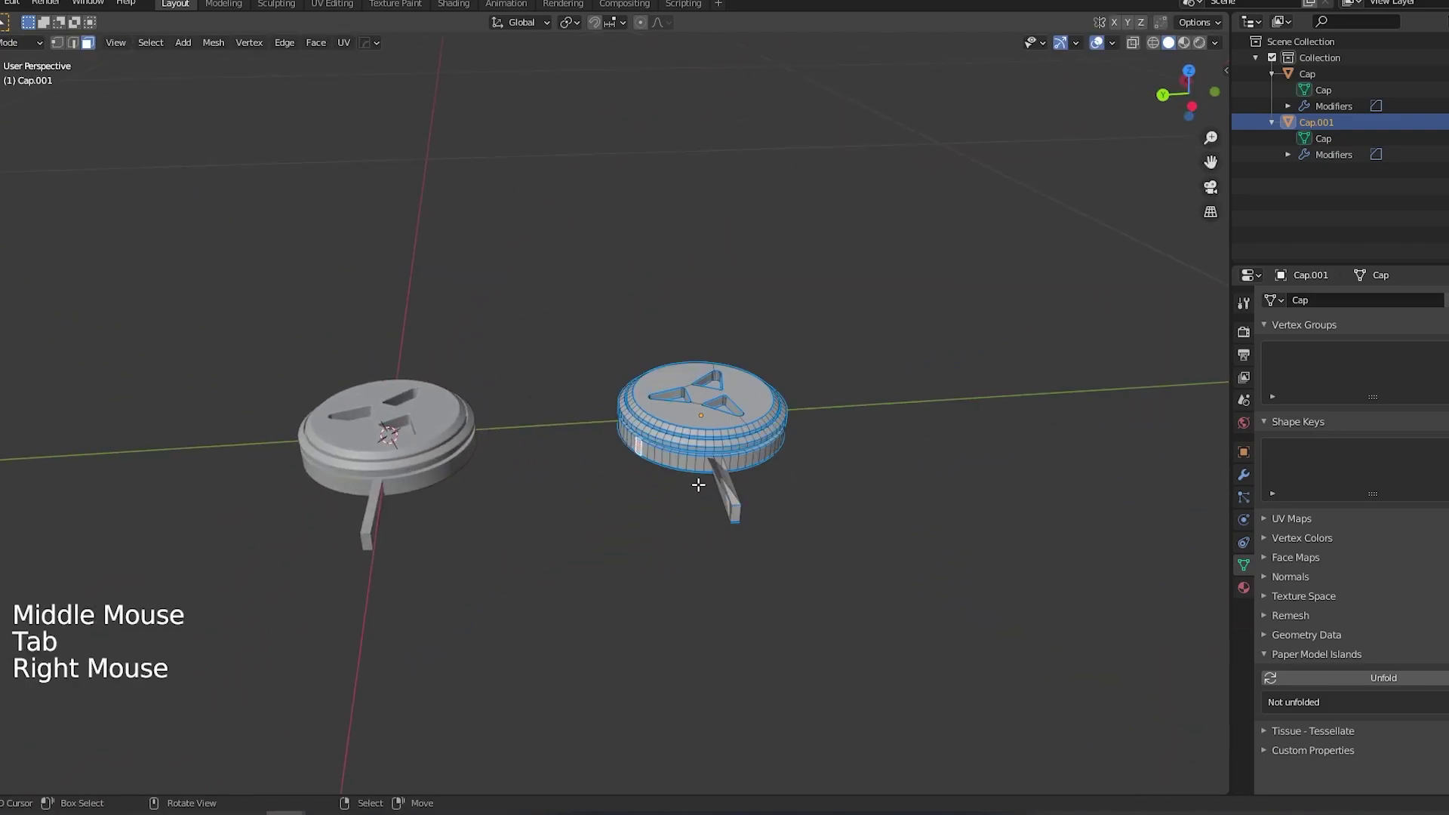
{"action": "key", "text": "e"}
{"action": "key", "text": "Tab"}
{"action": "middle_click_drag", "start_coordinate": [829, 464], "coordinate": [750, 496]}
{"action": "scroll", "coordinate": [730, 501], "scroll_direction": "down", "scroll_amount": 2}
Undo both side-face extrusions on the linked copy and return to Object Mode
{"action": "key", "text": "ctrl+z"}
{"action": "key", "text": "ctrl+z"}
{"action": "key", "text": "ctrl+z"}
{"action": "key", "text": "ctrl+z"}
{"action": "key", "text": "ctrl+z"}
{"action": "key", "text": "ctrl+z"}
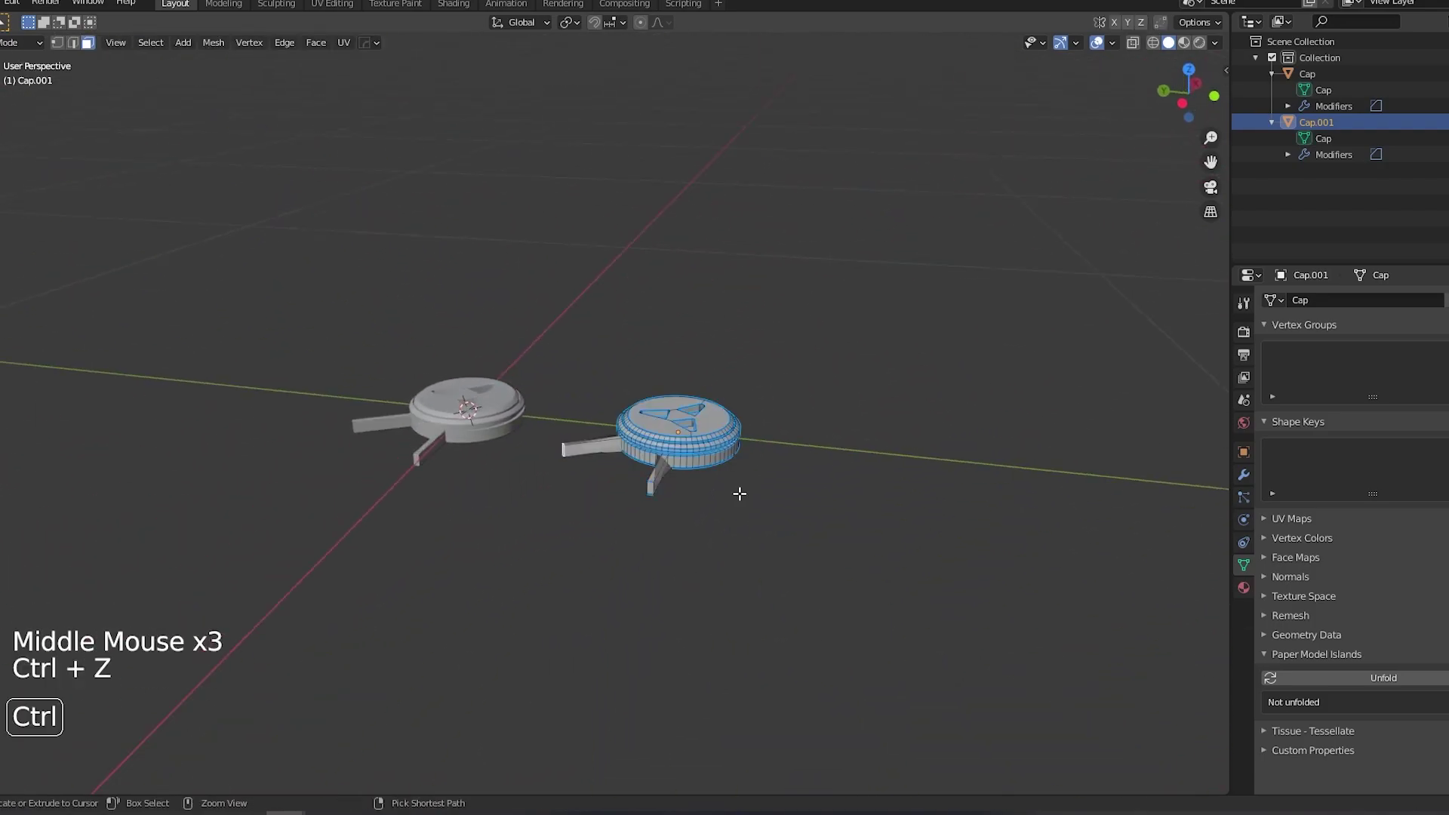
{"action": "key", "text": "ctrl+z"}
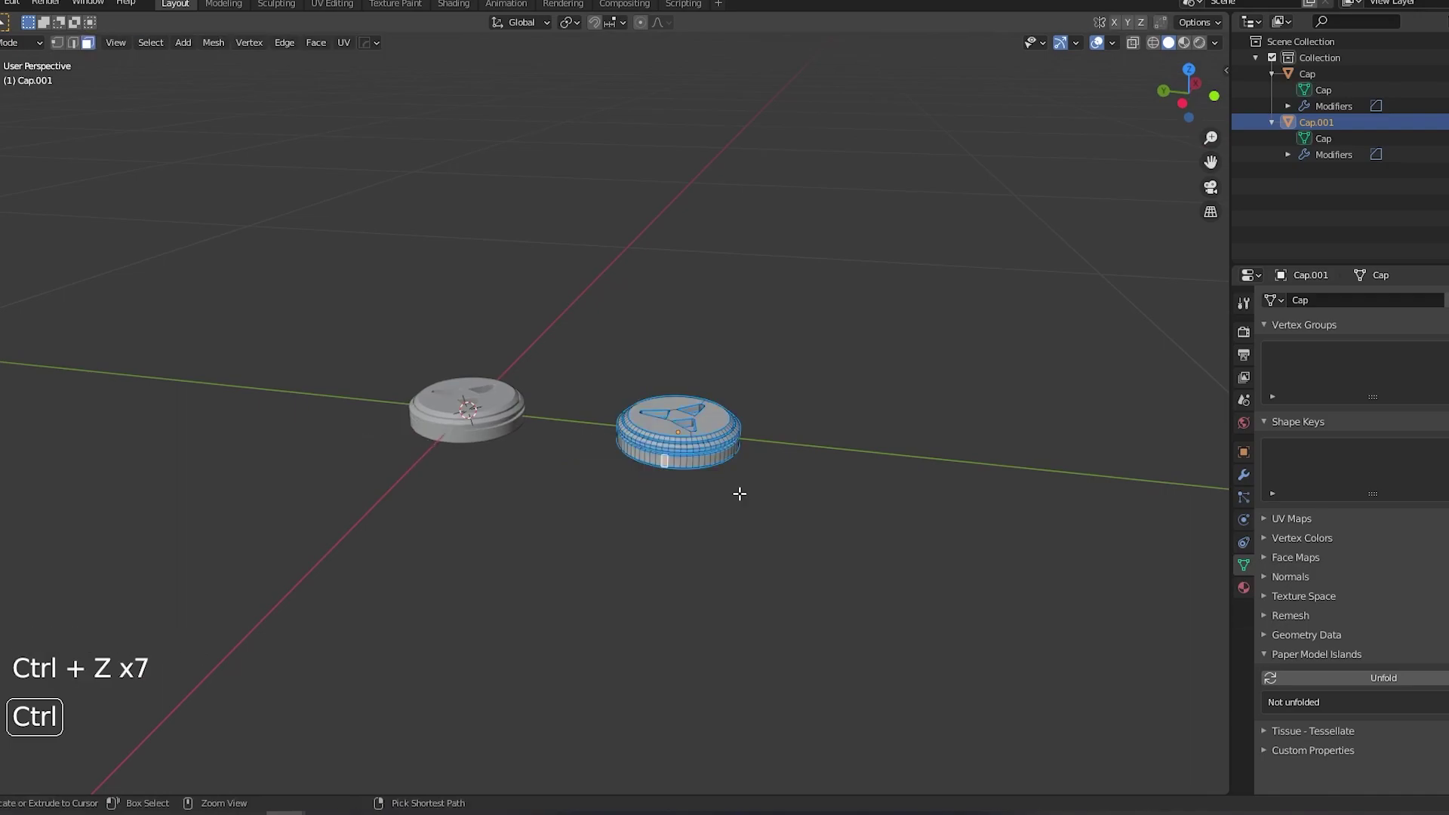
{"action": "middle_click_drag", "start_coordinate": [740, 492], "coordinate": [618, 498]}
{"action": "scroll", "coordinate": [597, 516], "scroll_direction": "up", "scroll_amount": 1}
{"action": "scroll", "coordinate": [596, 516], "scroll_direction": "up", "scroll_amount": 2}
{"action": "key", "text": "Tab"}
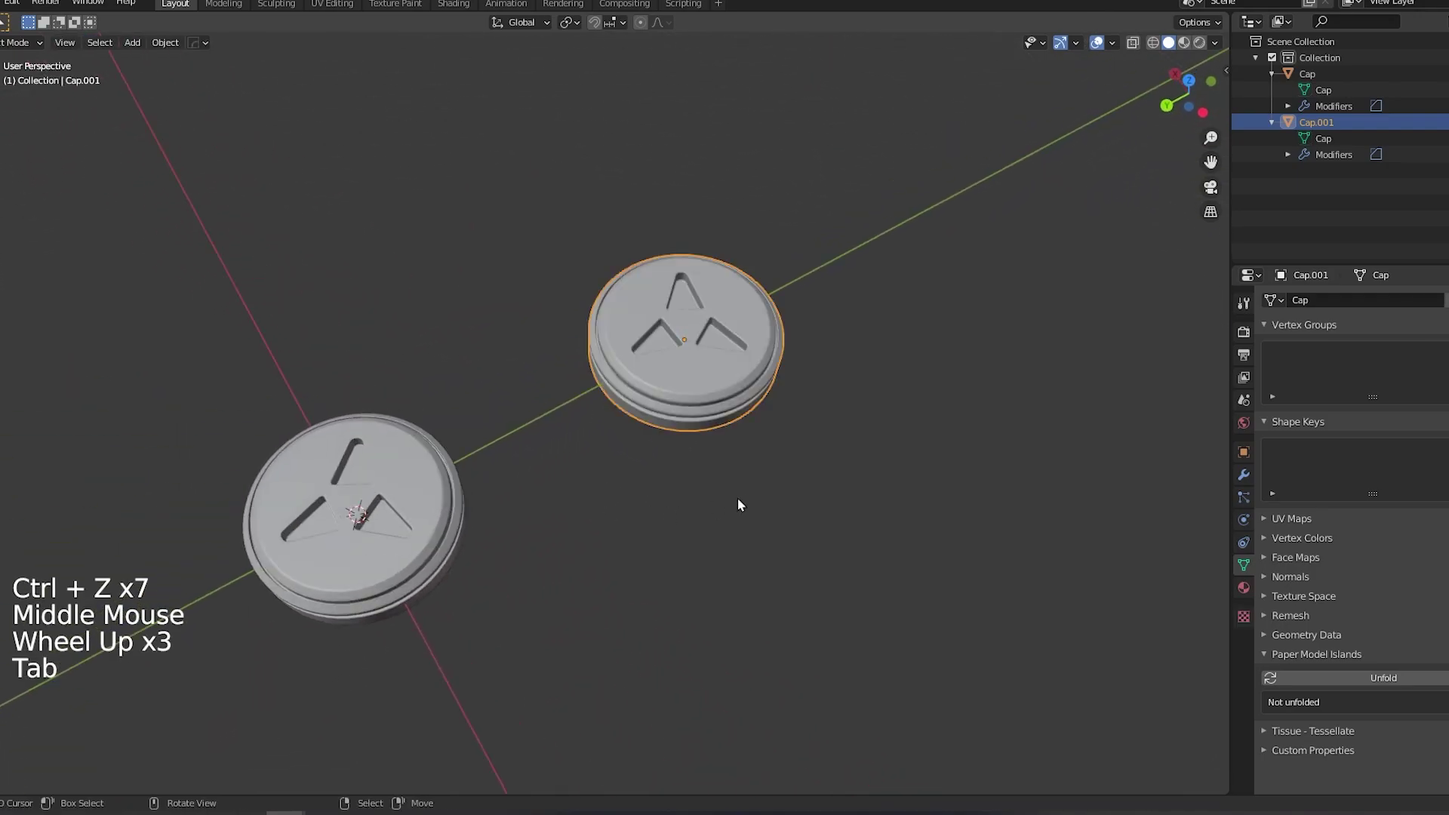
Create another linked duplicate from the second cap about 29 cm along global Y and expand its hierarchy to inspect its mesh data
{"action": "middle_click_drag", "start_coordinate": [736, 496], "coordinate": [813, 472]}
{"action": "scroll", "coordinate": [716, 440], "scroll_direction": "down", "scroll_amount": 1}
{"action": "key", "text": "alt+d"}
{"action": "key", "text": "y"}
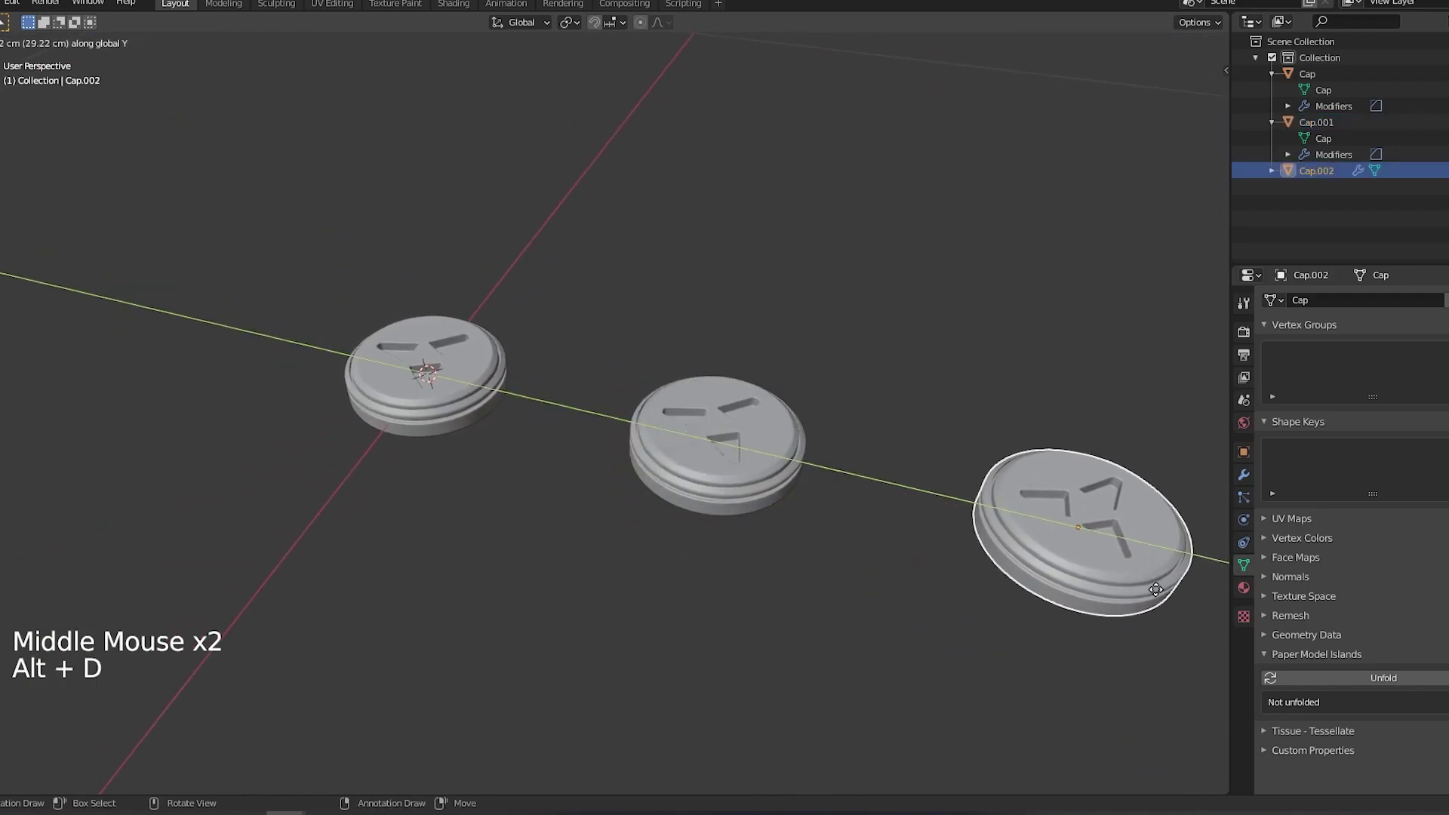
{"action": "left_click", "coordinate": [1189, 608]}
{"action": "middle_click_drag", "start_coordinate": [1189, 608], "coordinate": [1065, 600], "text": "shift"}
{"action": "middle_click_drag", "start_coordinate": [1064, 600], "coordinate": [527, 420]}
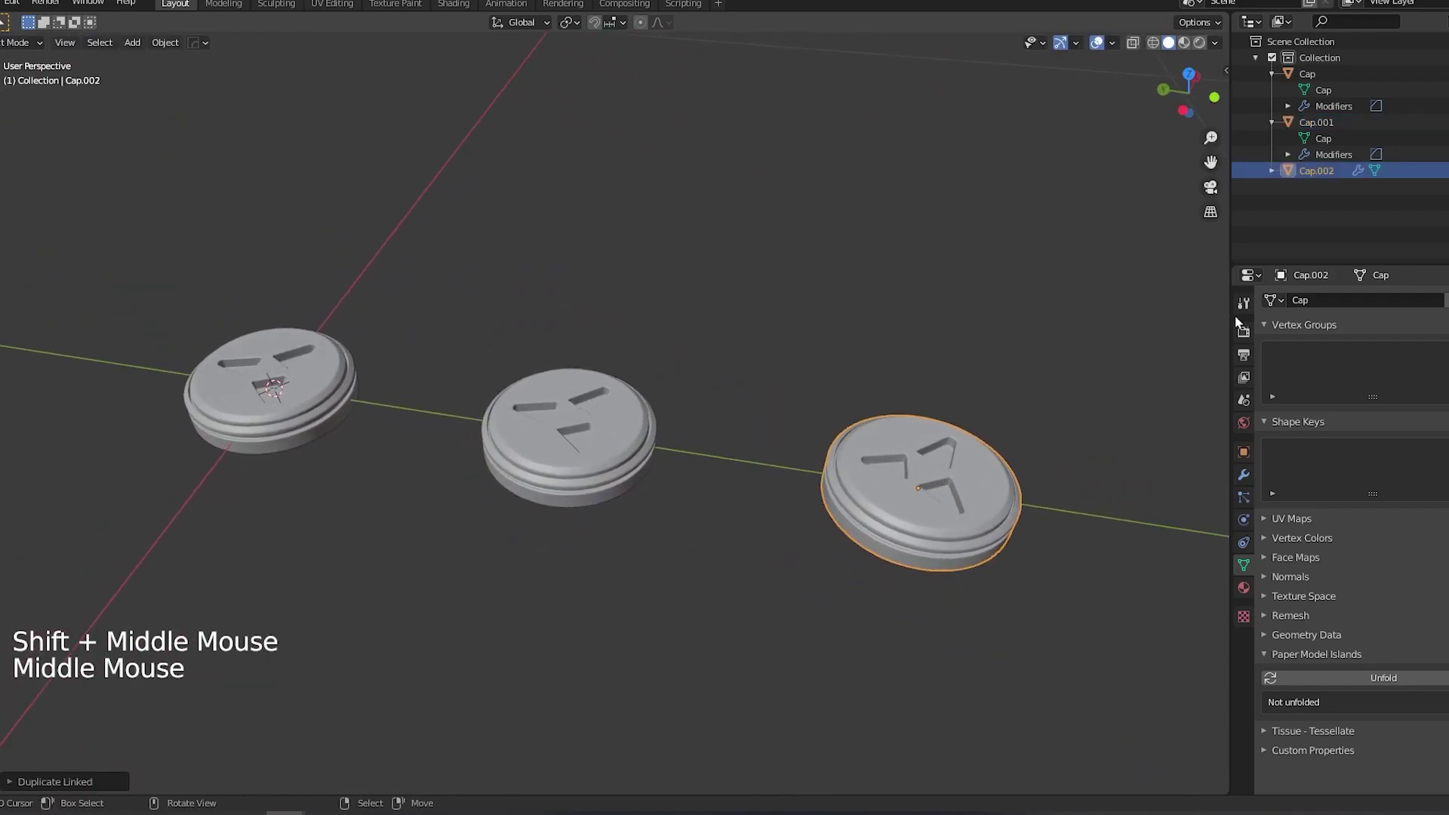
{"action": "left_click", "coordinate": [1272, 171]}
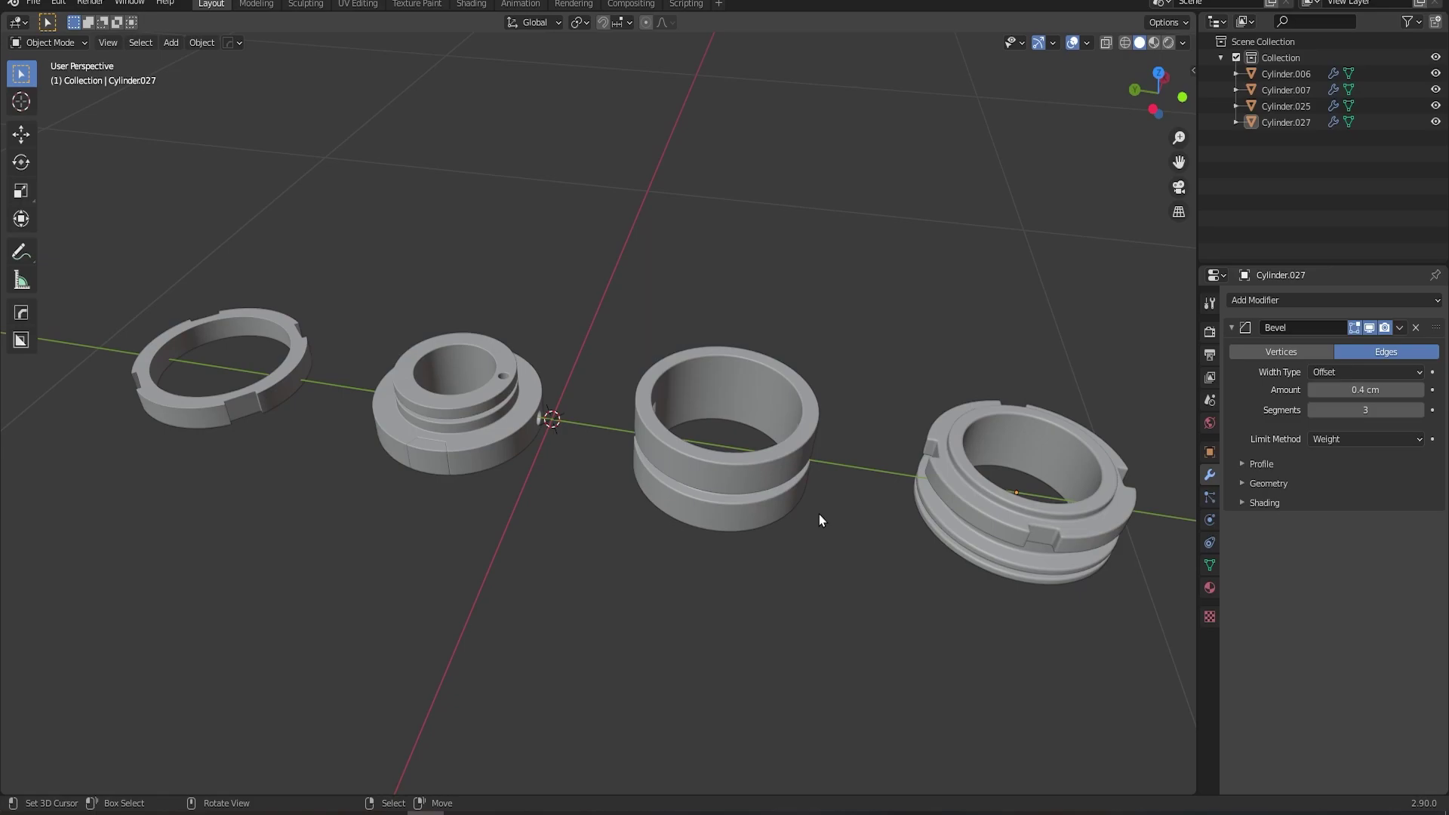
Select each of the four cylindrical parts in turn to compare their Bevel modifier settings
{"action": "right_click", "coordinate": [984, 499]}
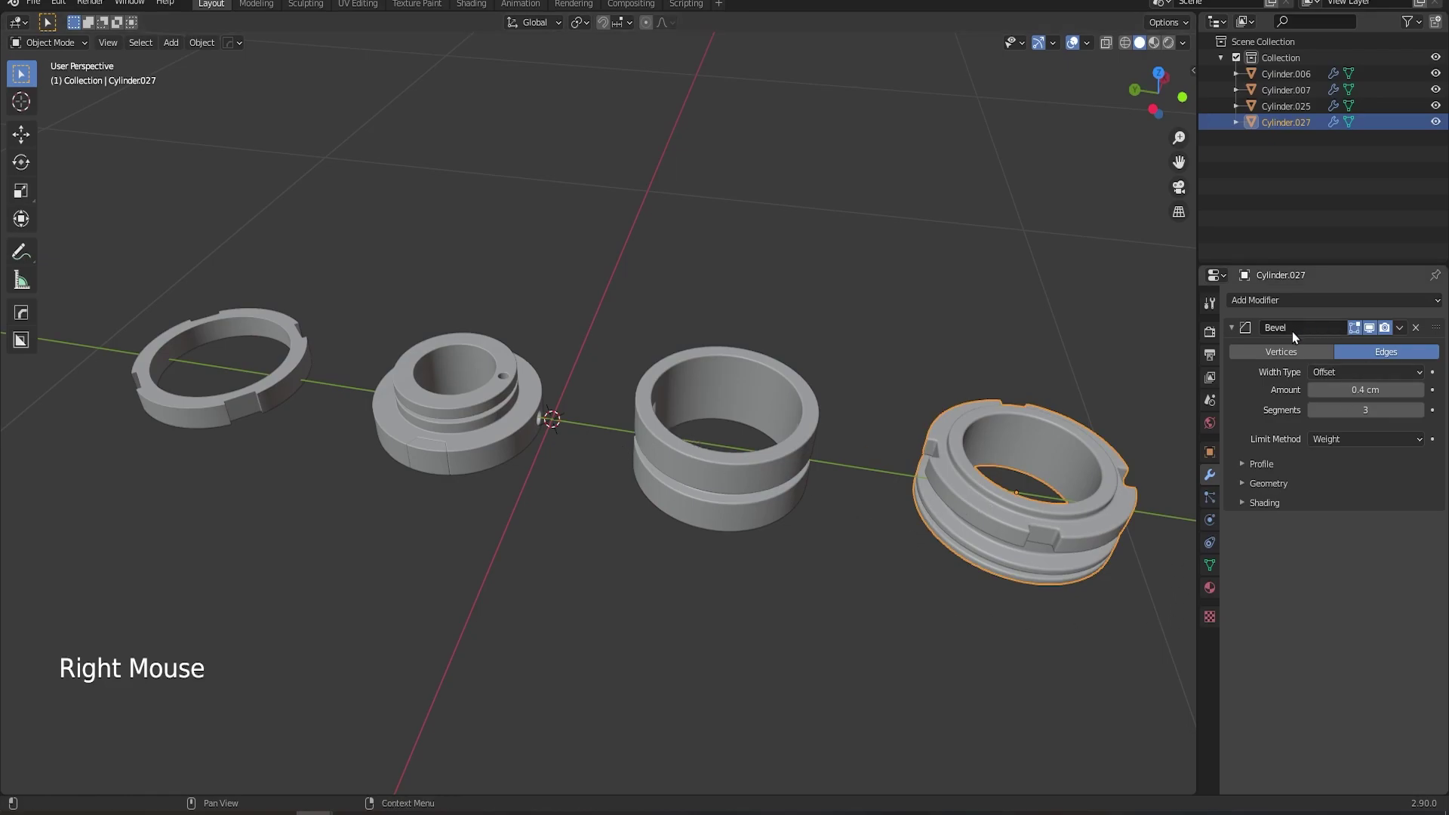
{"action": "right_click", "coordinate": [736, 475]}
{"action": "right_click", "coordinate": [432, 438]}
{"action": "right_click", "coordinate": [207, 407]}
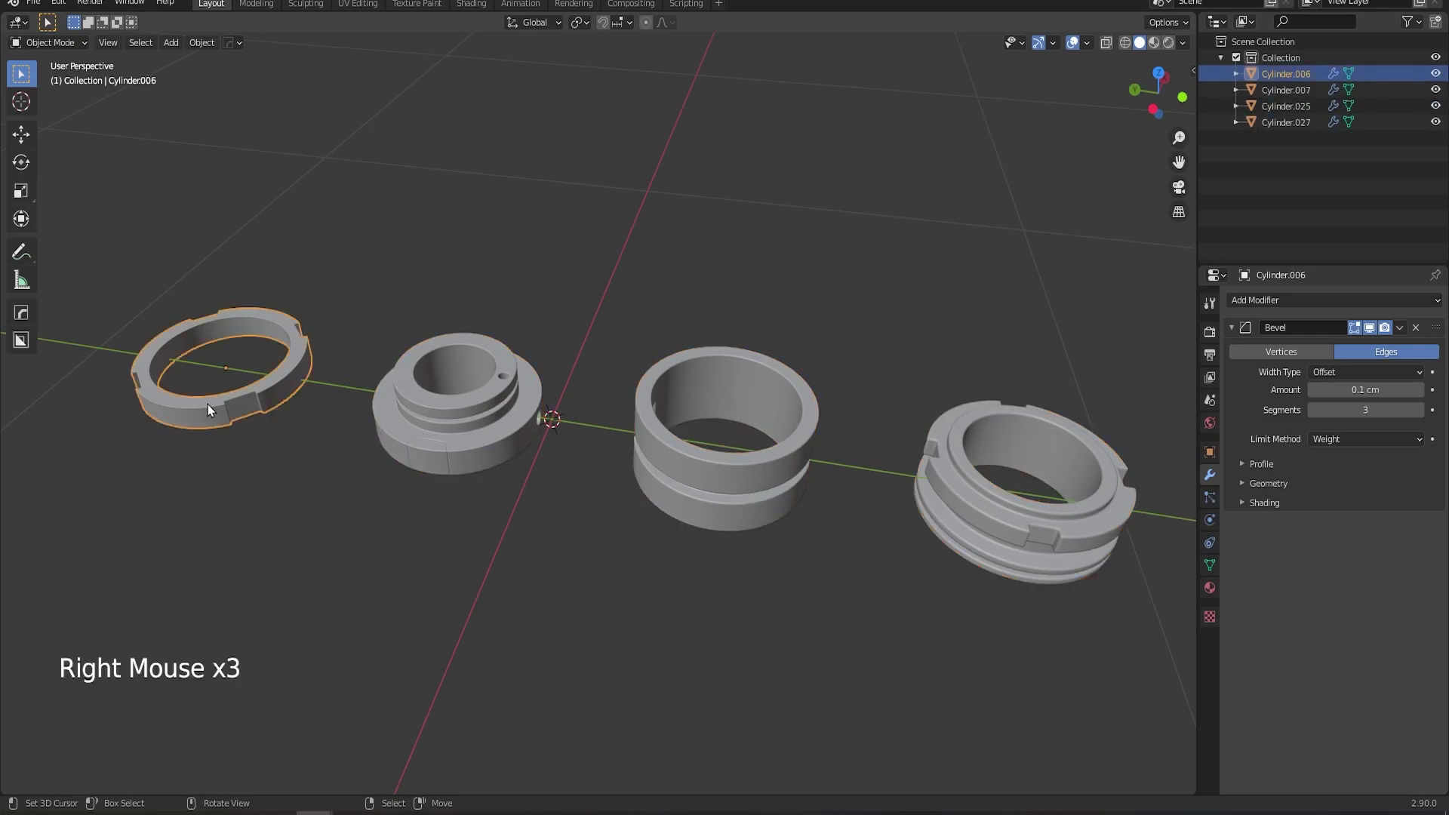
With all four cylindrical parts selected, set the active part's Bevel amount to 0.3 cm and adjust the amount for the whole selection together
{"action": "right_click", "coordinate": [459, 431], "text": "shift"}
{"action": "right_click", "coordinate": [723, 480], "text": "shift"}
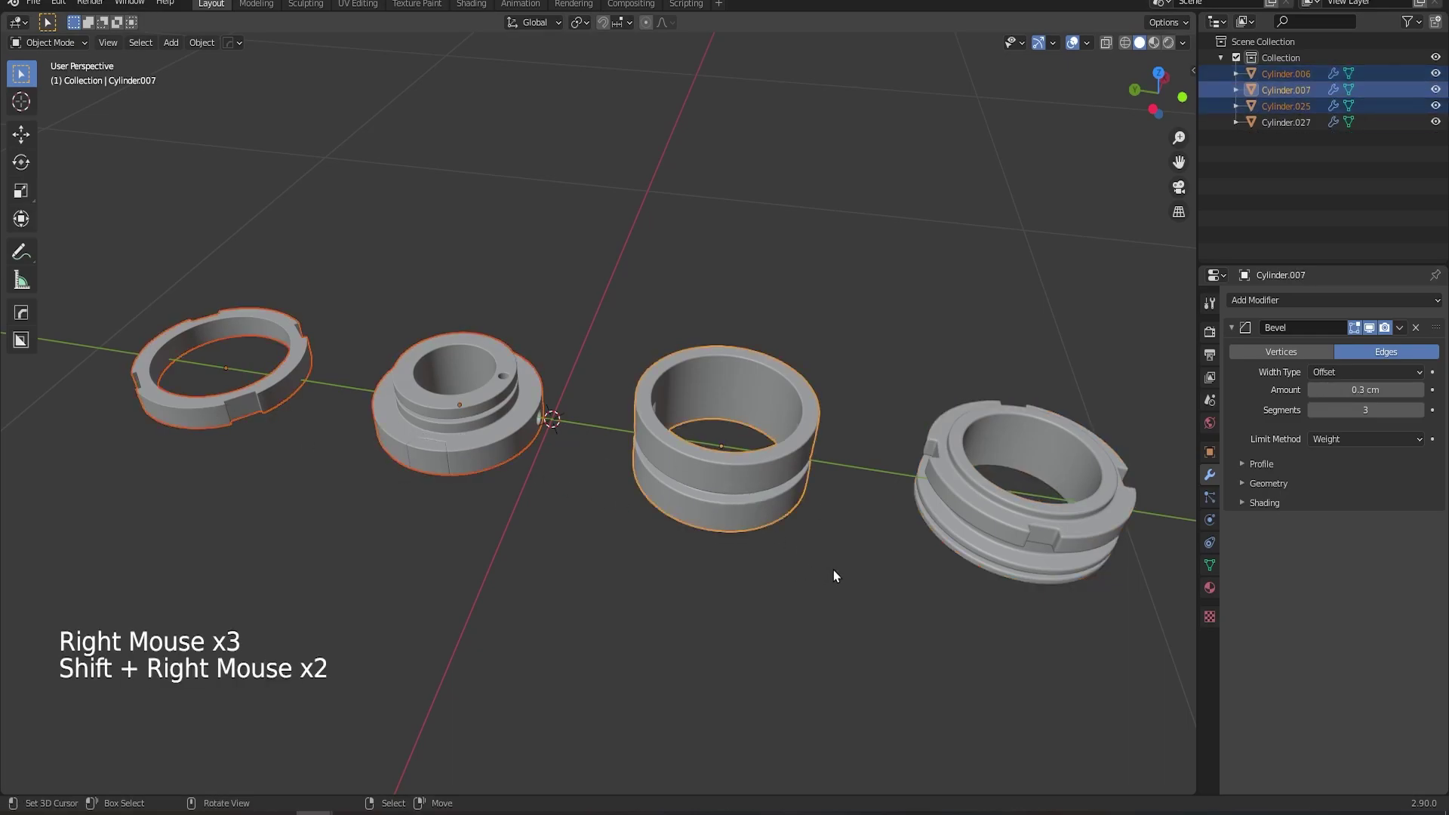
{"action": "right_click", "coordinate": [948, 511], "text": "shift"}
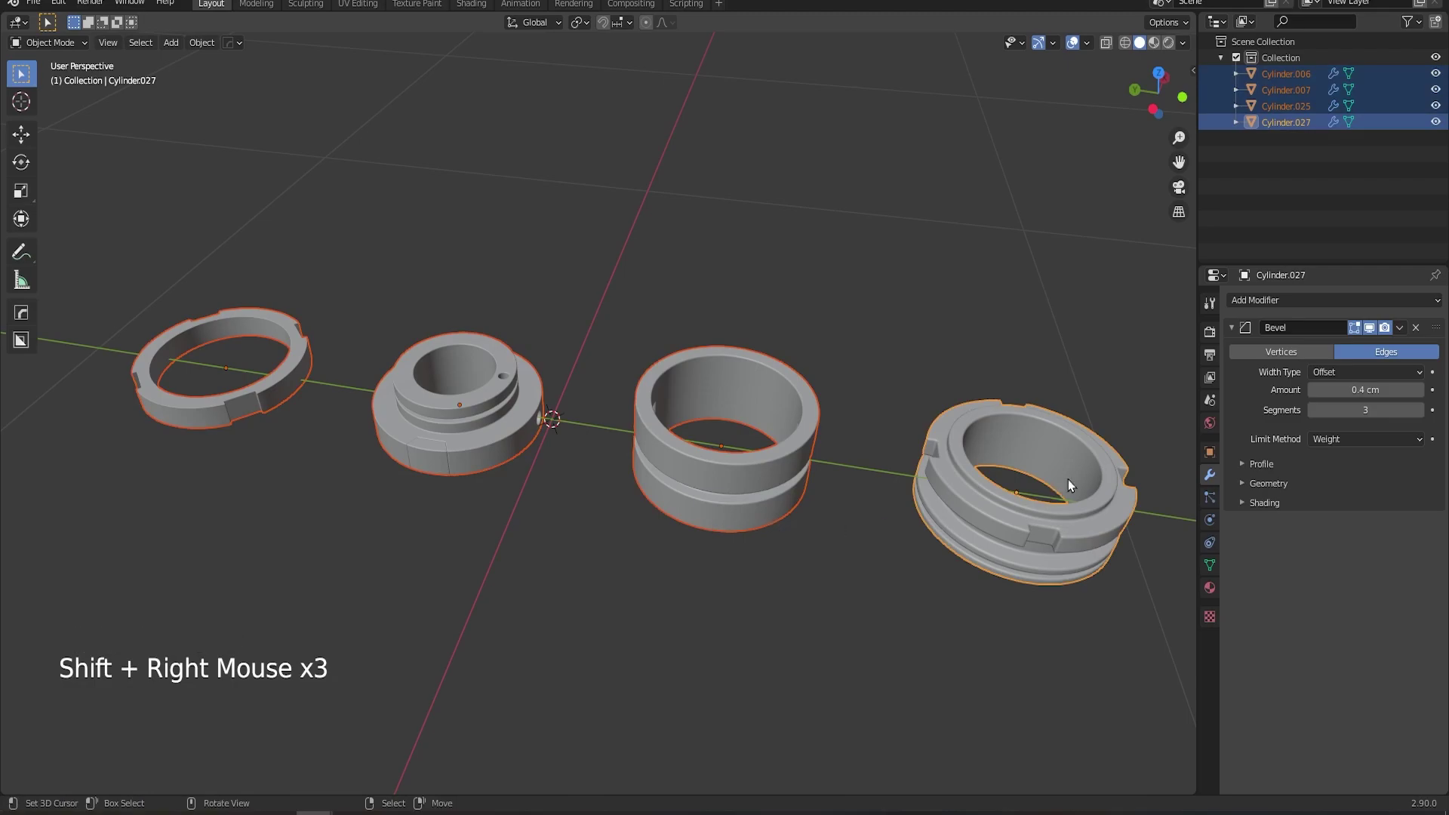
{"action": "left_click", "coordinate": [1389, 390], "text": "shift"}
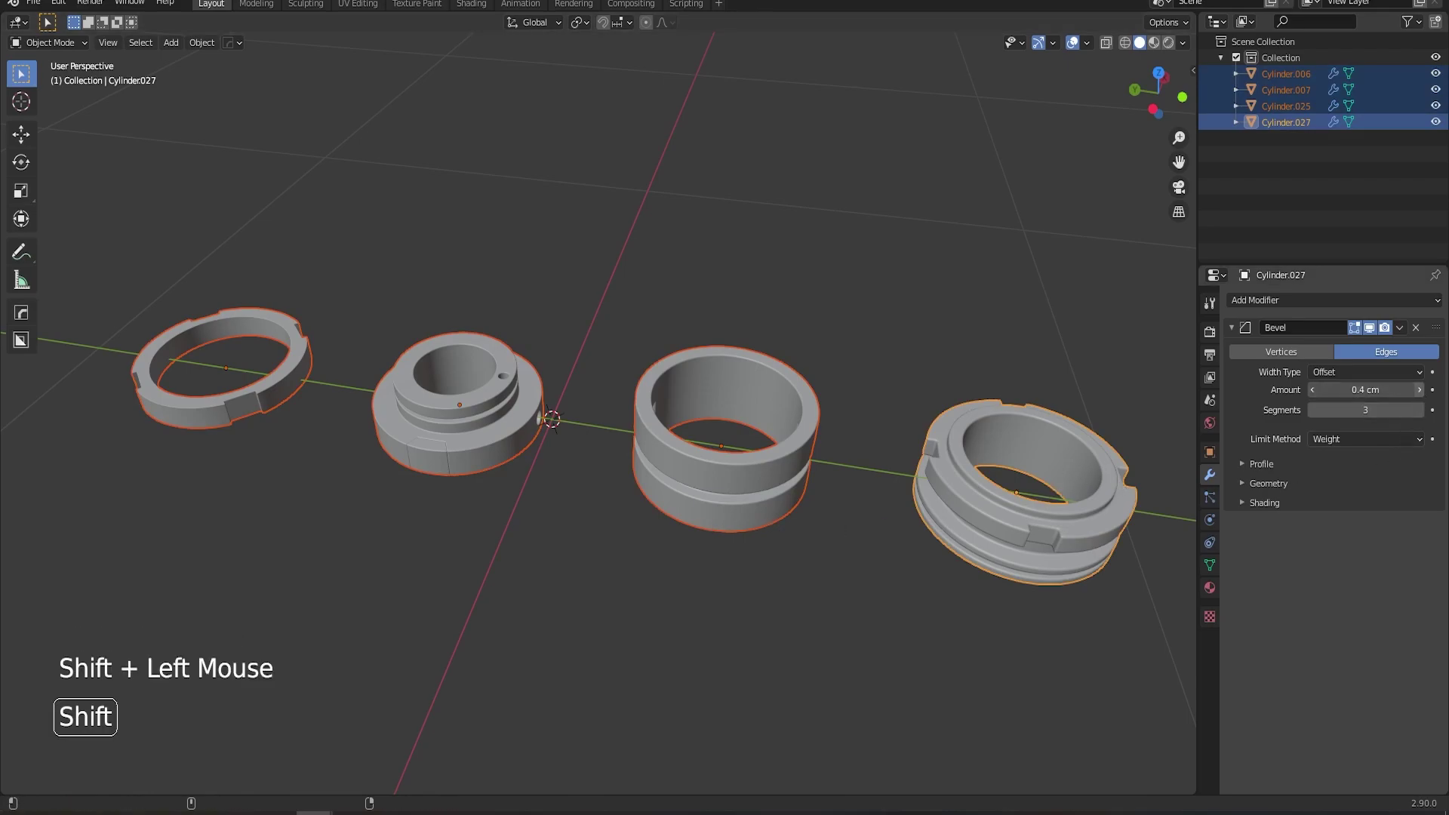
{"action": "mouse_move", "coordinate": [1389, 390]}
{"action": "left_mouse_down", "text": "shift"}
{"action": "mouse_move", "coordinate": [1424, 390]}
{"action": "mouse_move", "coordinate": [1378, 389]}
{"action": "left_mouse_up", "text": "shift"}
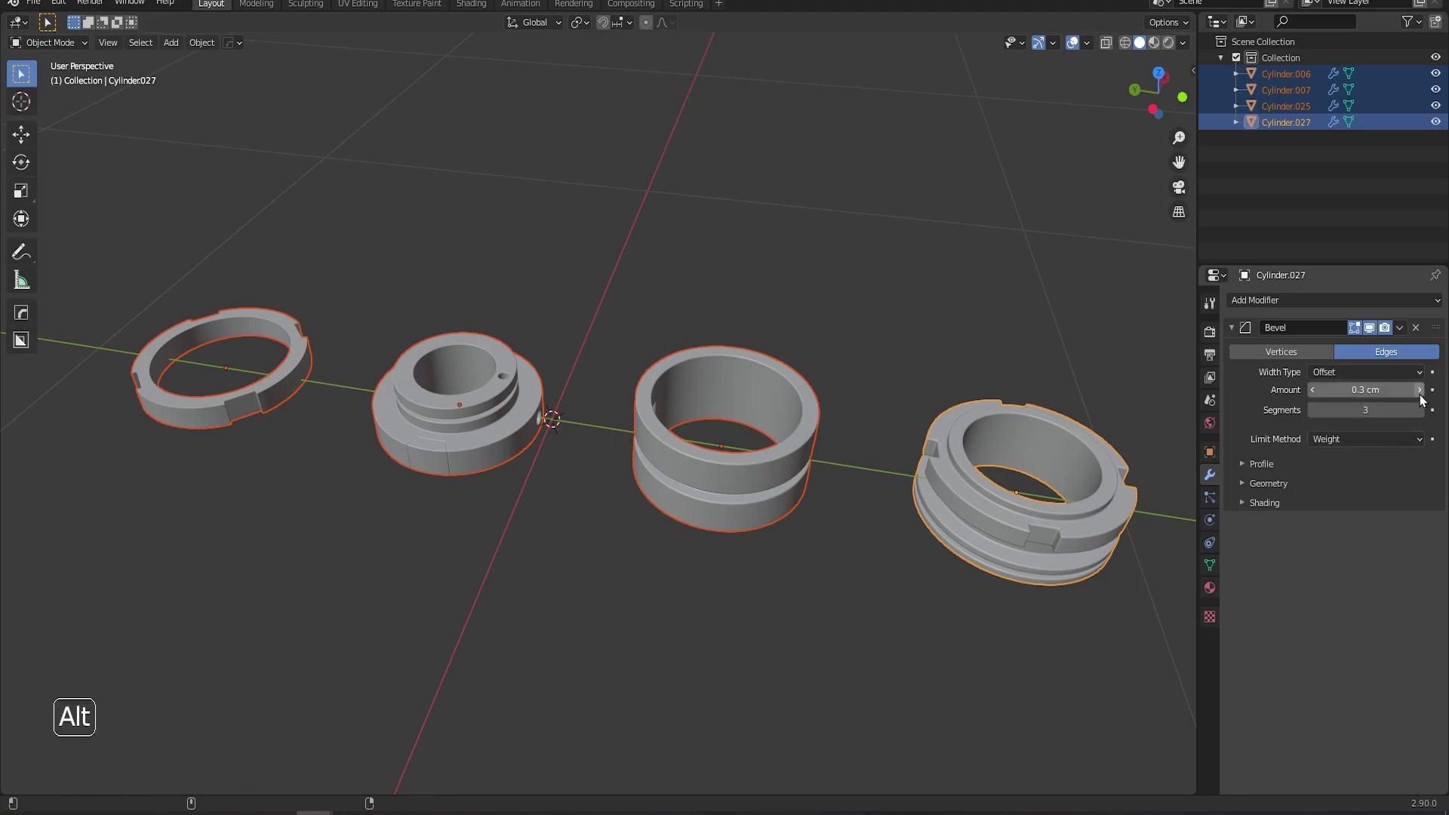
{"action": "mouse_move", "coordinate": [1374, 389]}
{"action": "left_mouse_down", "text": "alt"}
{"action": "mouse_move", "coordinate": [1409, 390]}
{"action": "mouse_move", "coordinate": [1367, 389]}
{"action": "left_mouse_up", "text": "alt"}
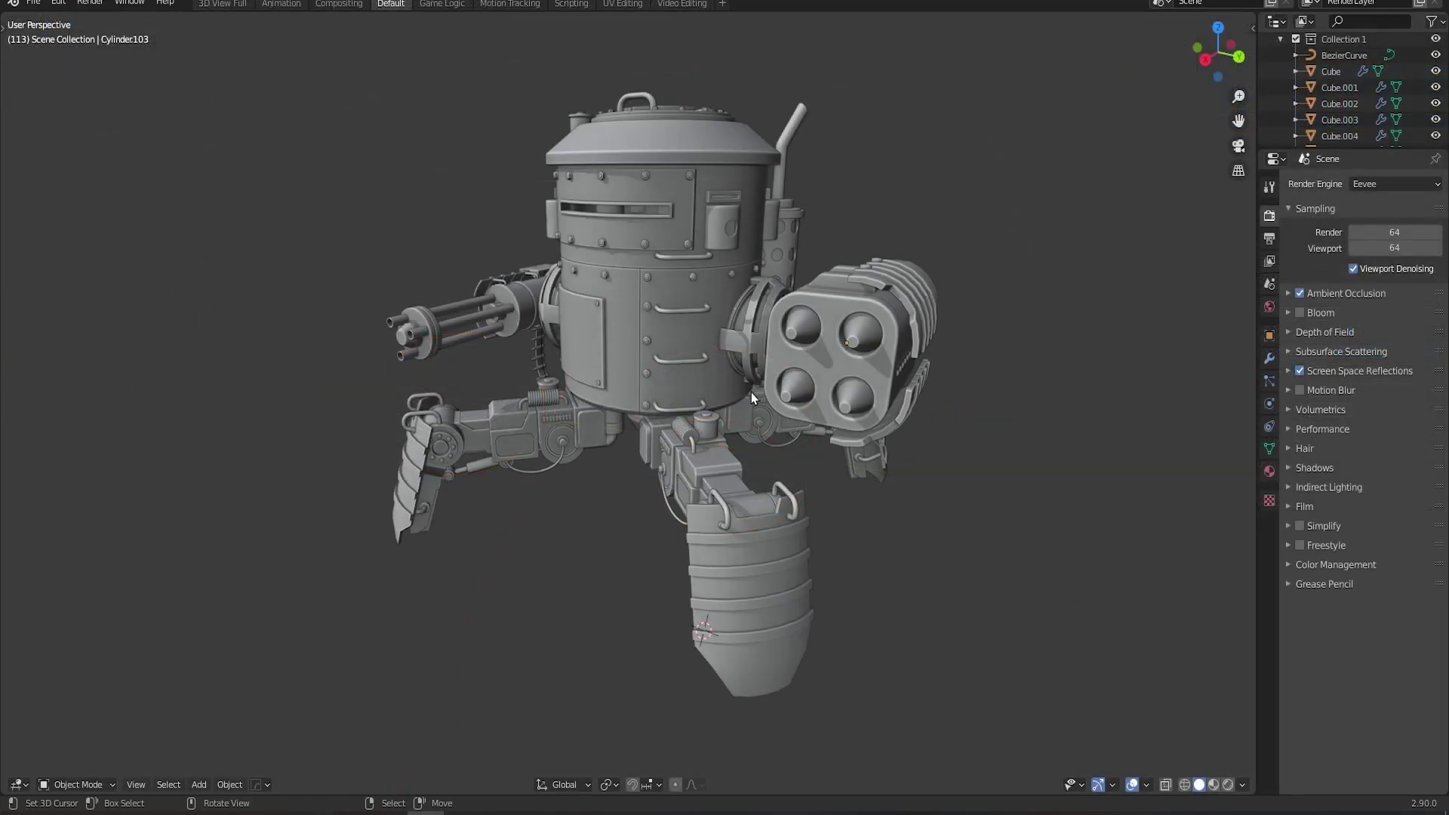
Split the viewport into Quad View and inspect the mech more closely in the perspective quadrant
{"action": "middle_click_drag", "start_coordinate": [750, 392], "coordinate": [735, 388]}
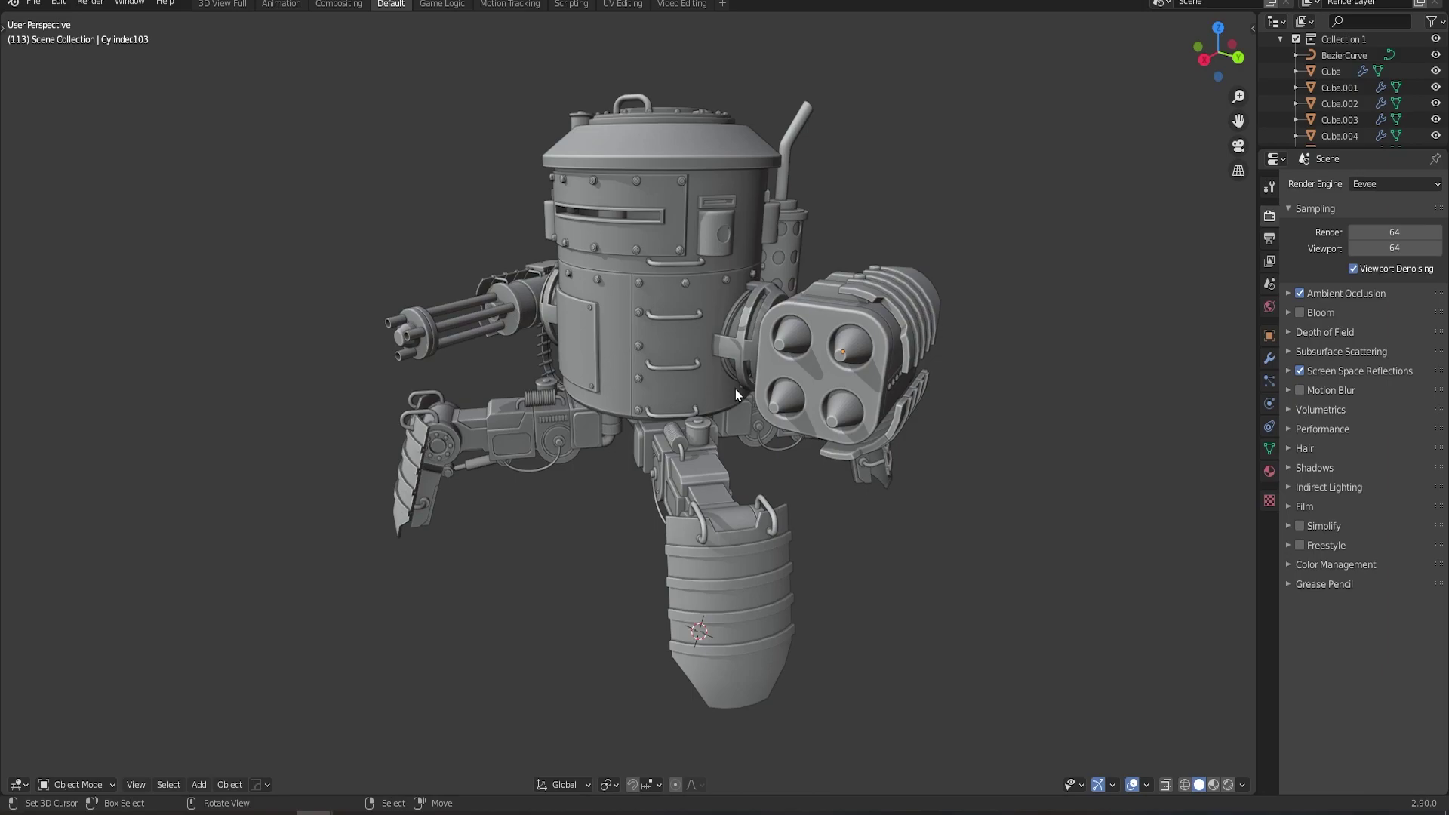
{"action": "key", "text": "ctrl+alt"}
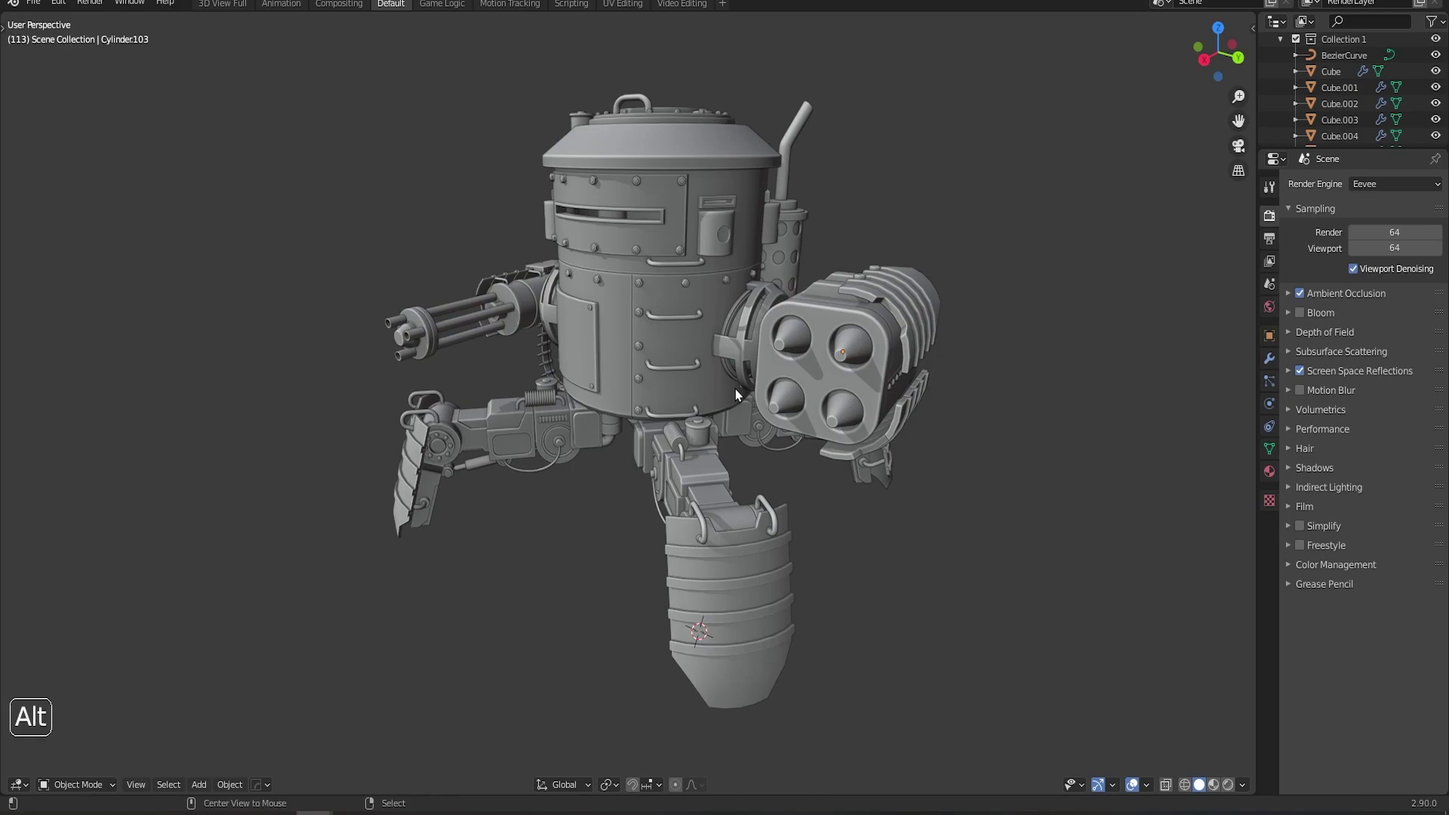
{"action": "key", "text": "ctrl+alt+q"}
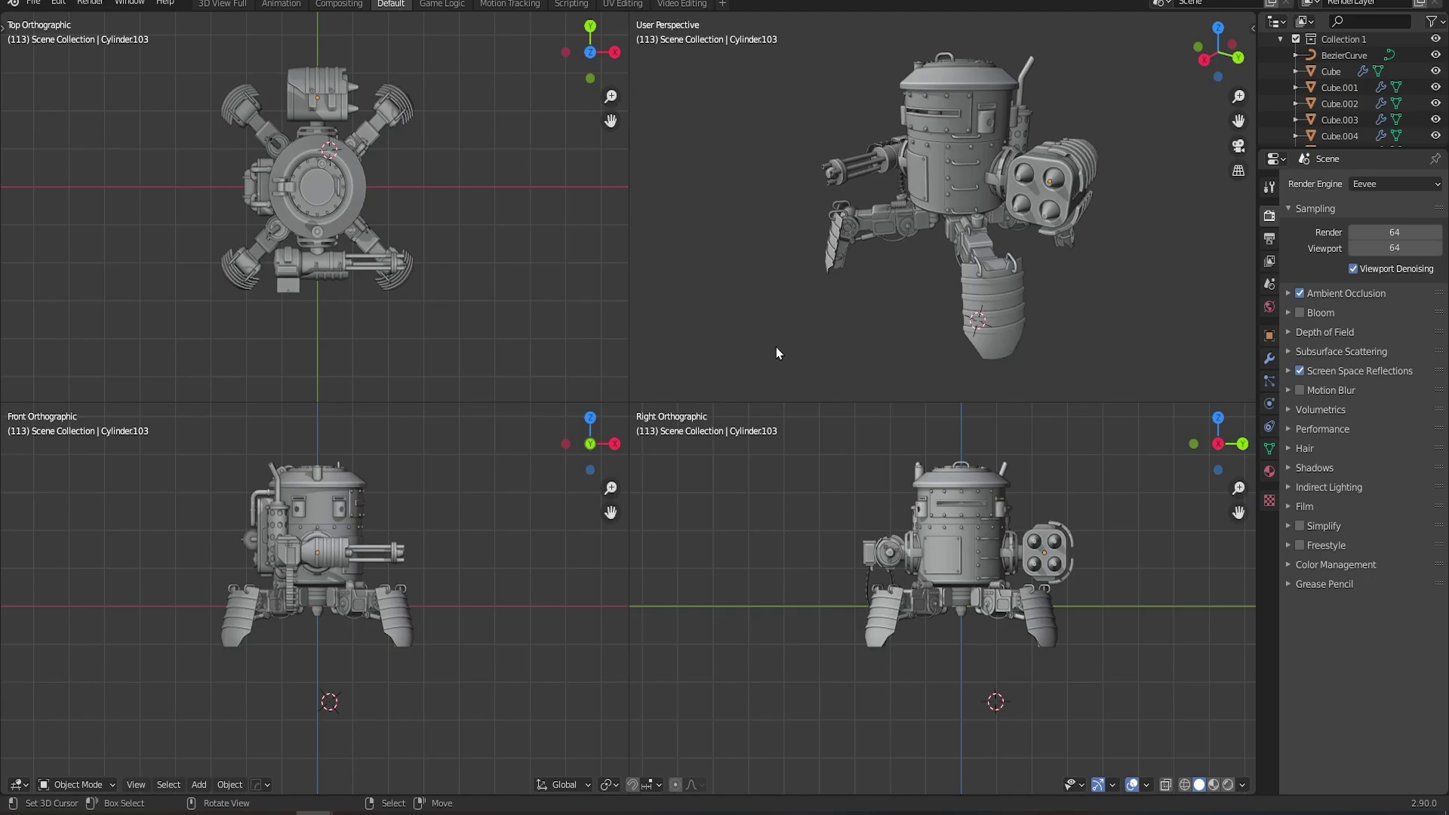
{"action": "middle_click_drag", "start_coordinate": [836, 305], "coordinate": [911, 255], "text": "shift"}
{"action": "scroll", "coordinate": [819, 299], "scroll_direction": "up", "scroll_amount": 2}
{"action": "scroll", "coordinate": [896, 278], "scroll_direction": "down", "scroll_amount": 1}
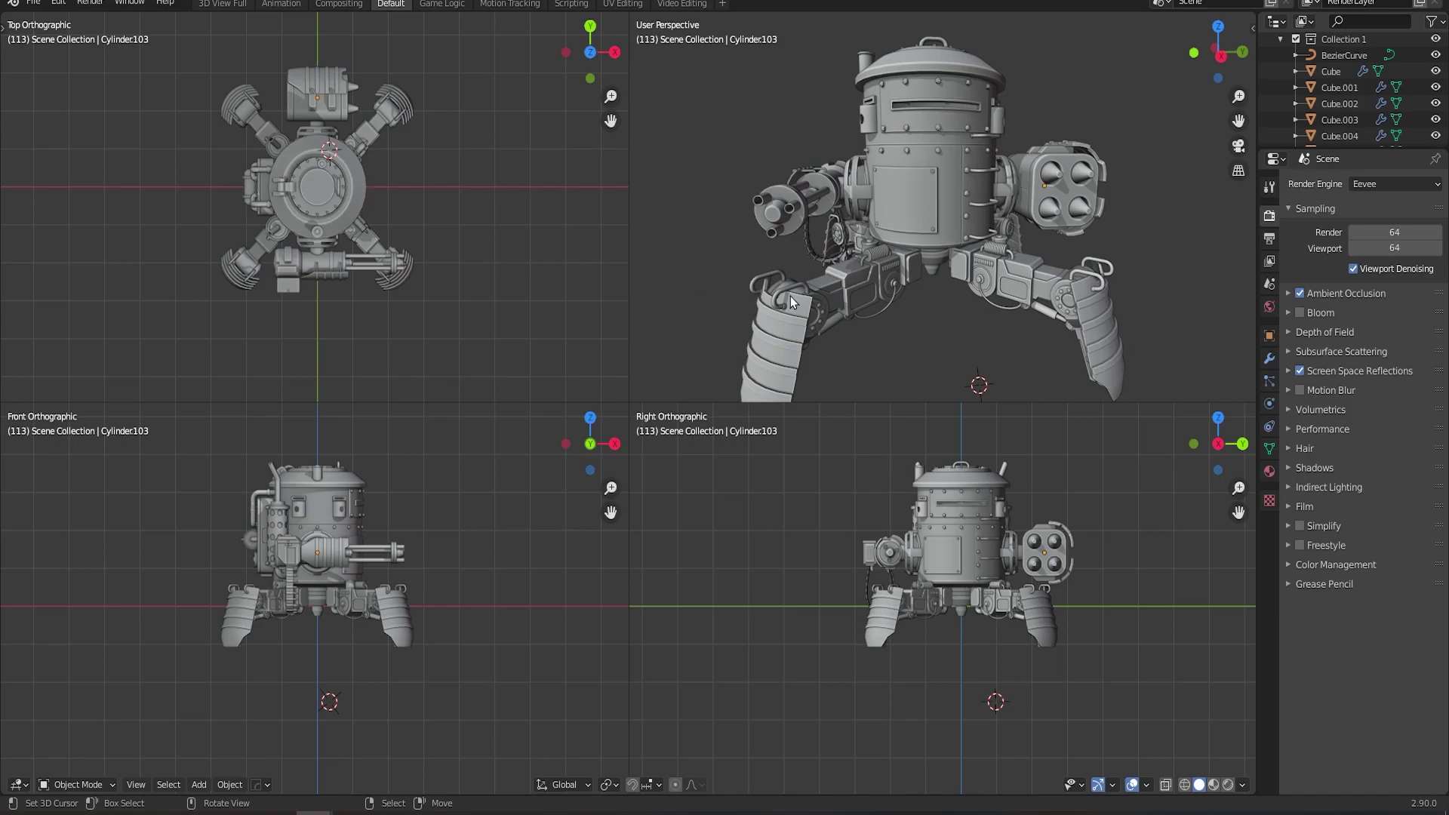
Leave Quad View for the single perspective view and look over the whole mech
{"action": "key", "text": "ctrl+alt+q"}
{"action": "scroll", "coordinate": [758, 311], "scroll_direction": "down", "scroll_amount": 2}
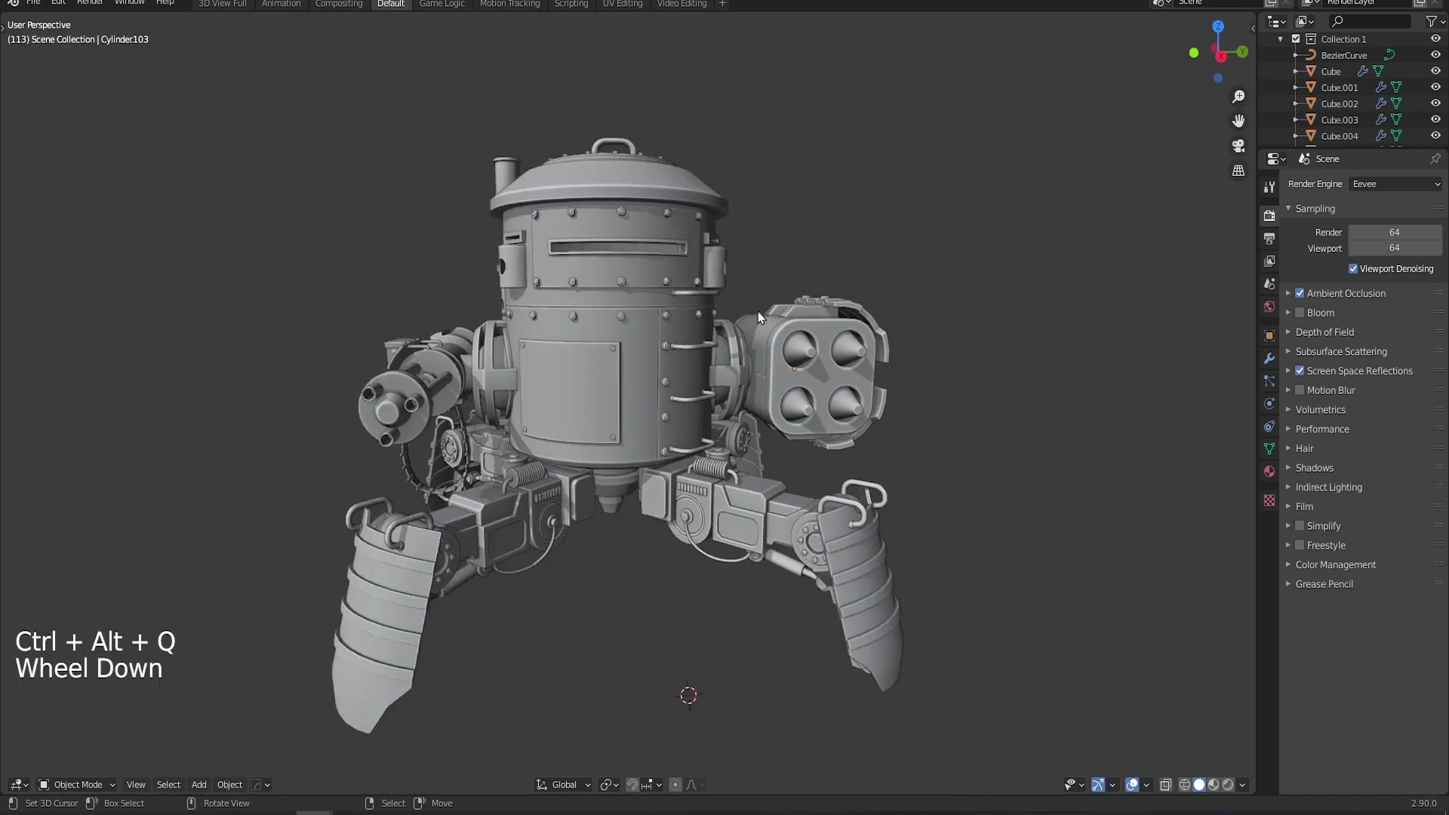
{"action": "scroll", "coordinate": [758, 311], "scroll_direction": "down", "scroll_amount": 1}
{"action": "middle_click_drag", "start_coordinate": [758, 311], "coordinate": [714, 432]}
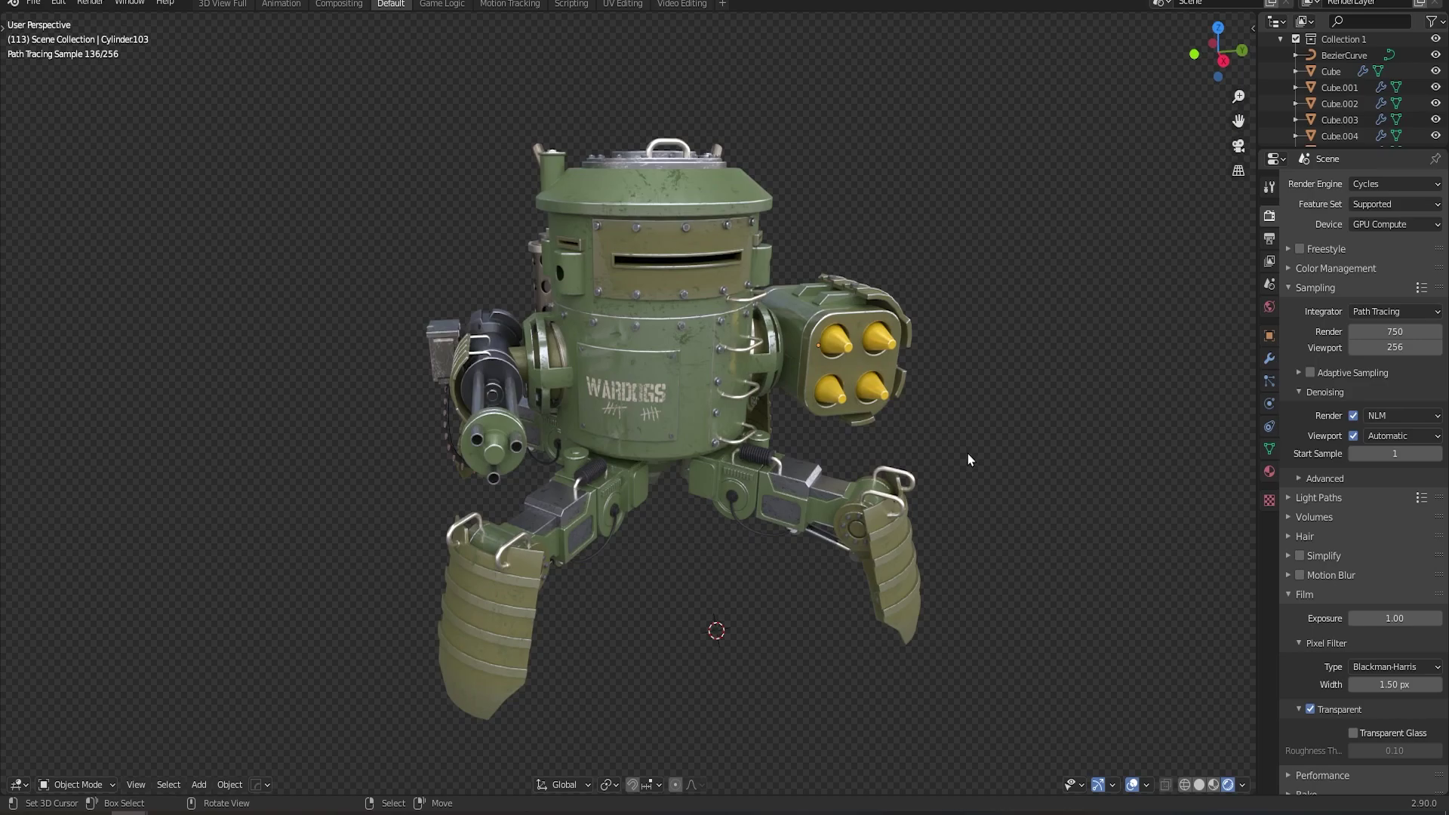
{"action": "middle_click_drag", "start_coordinate": [957, 462], "coordinate": [914, 470]}
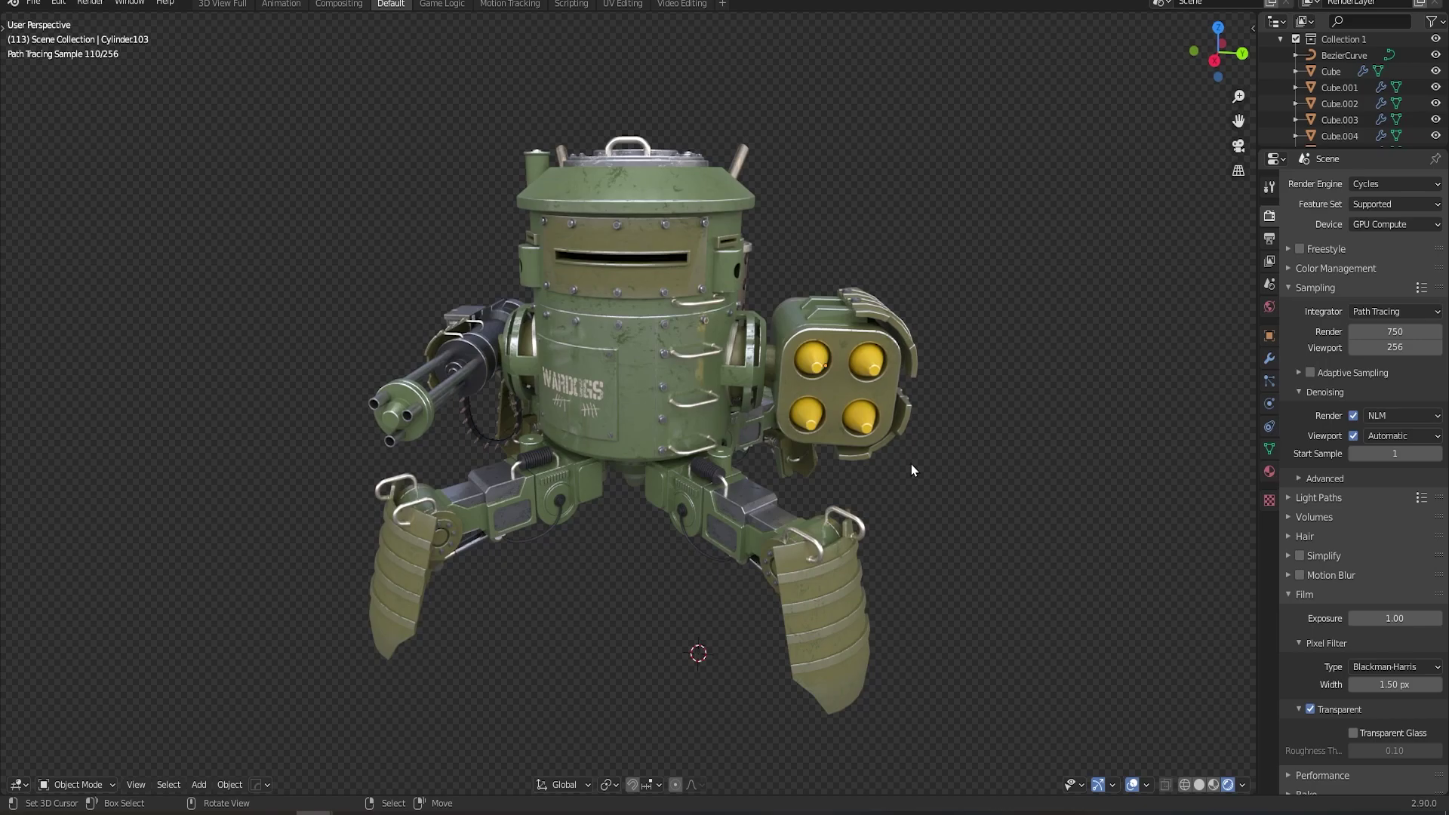
{"action": "middle_click_drag", "start_coordinate": [824, 537], "coordinate": [817, 575]}
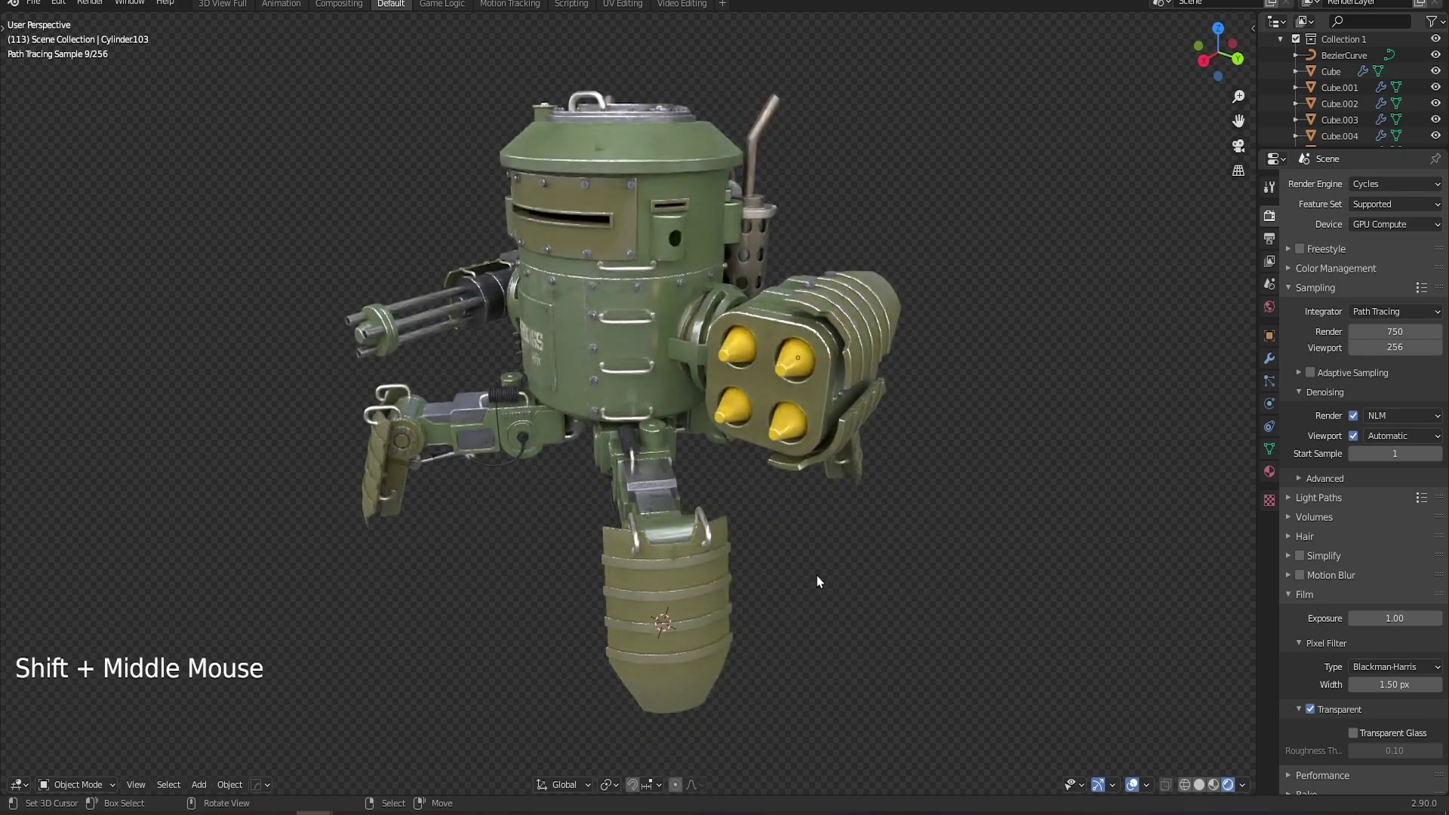